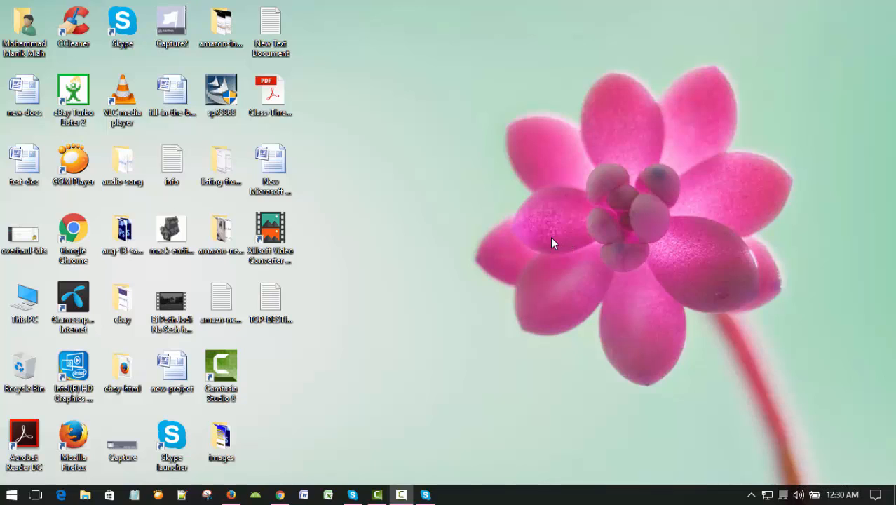
Switch to a blank Microsoft Word document and insert the formatted XeniusDigital Part-11 tutorial heading dated 7 October 2016 with its three topic lines.
right_click(562, 195)
click(590, 226)
click(304, 496)
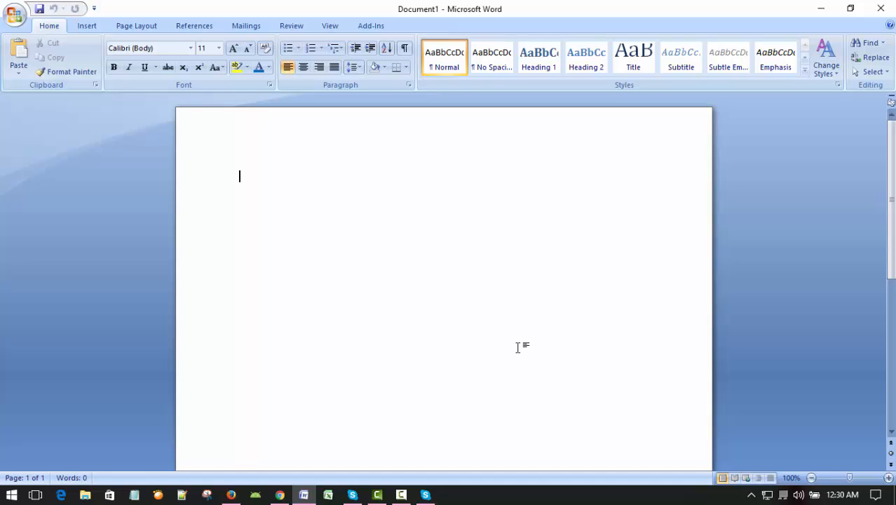
text(7 October 2016 XeniusDigital Microsoft Office Word 2007 Tutorial in Bangla Part-11 Home Menu / Home Tab >> To use WordArt with different type sytle >> Close documents/file >> Exit MS Word)
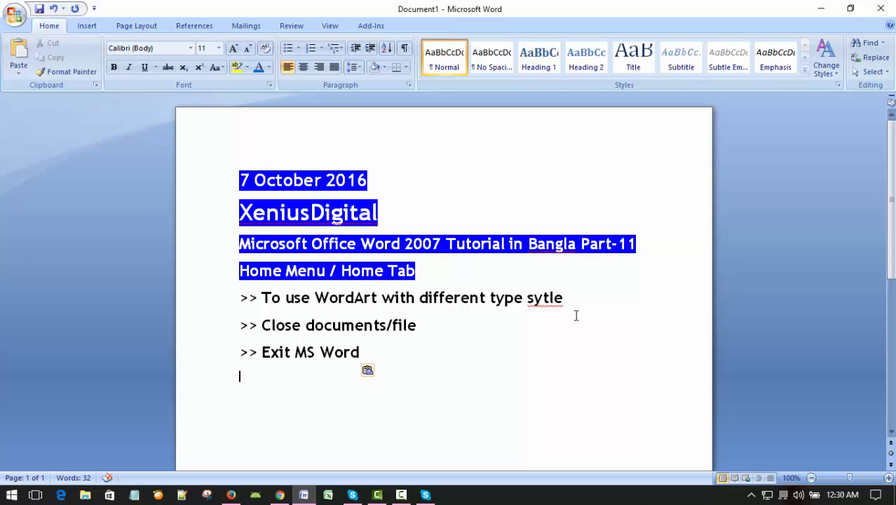
Correct the misspelled word "sytle" to "style" in the WordArt topic line.
click(639, 247)
scroll(633, 283, down, 1)
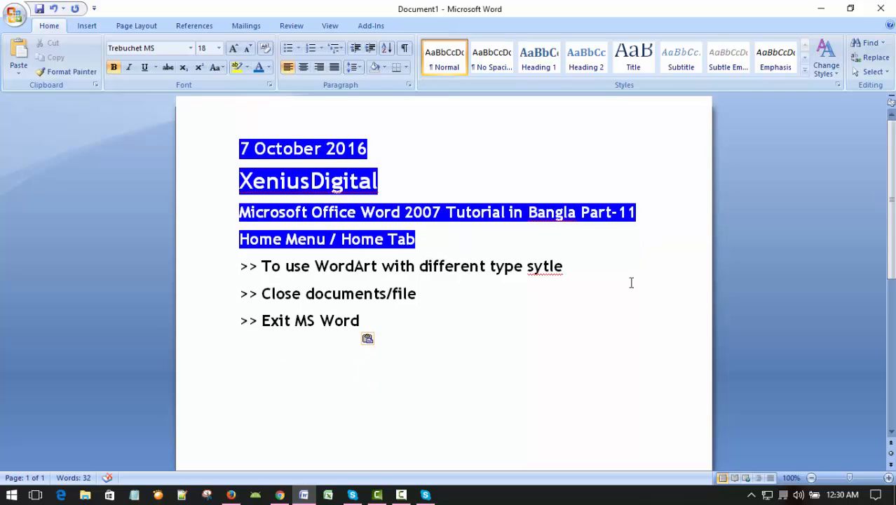
scroll(633, 283, up, 1)
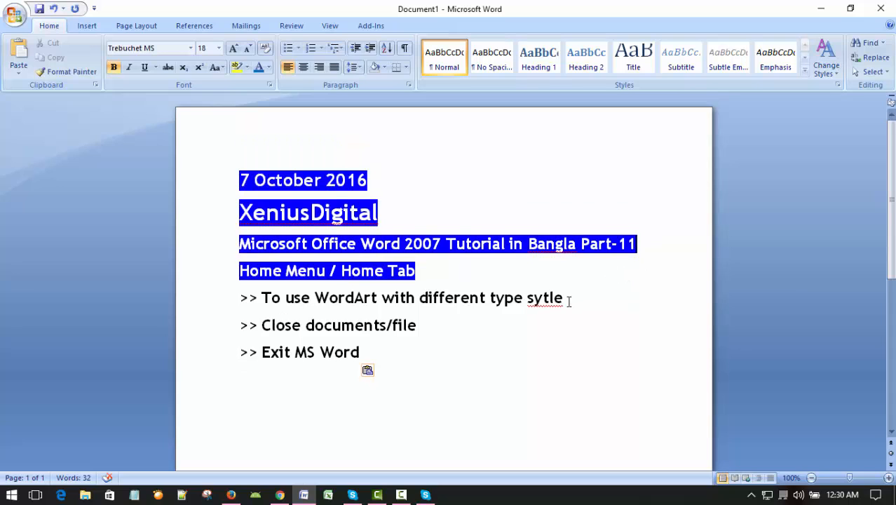
scroll(568, 300, down, 1)
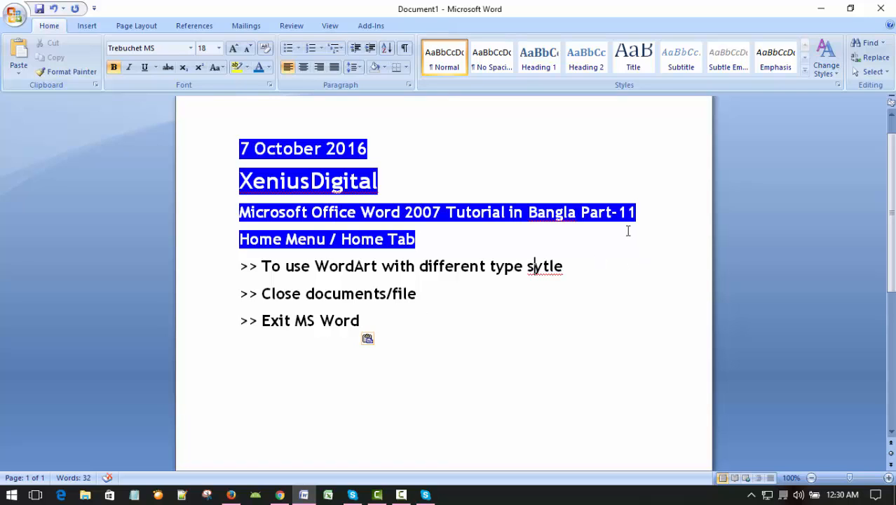
text(tyle)
key(Delete)
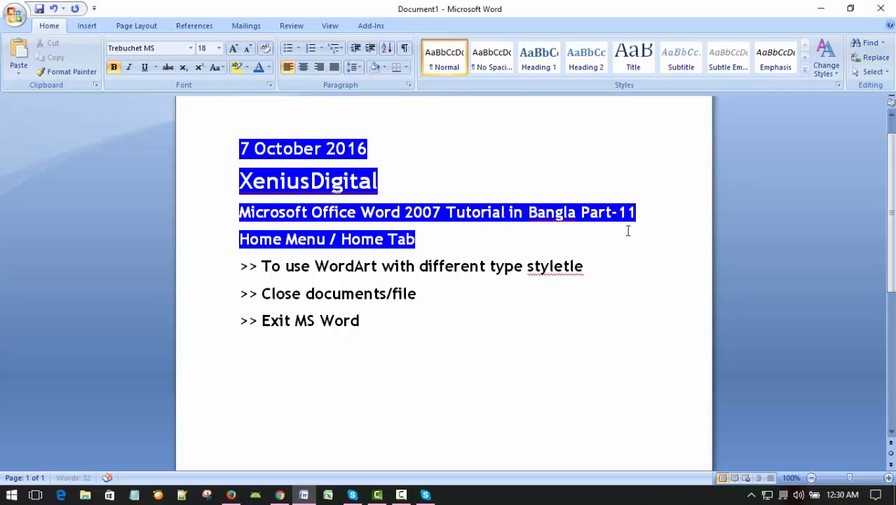
key(Delete)
key(Delete)
key(Delete)
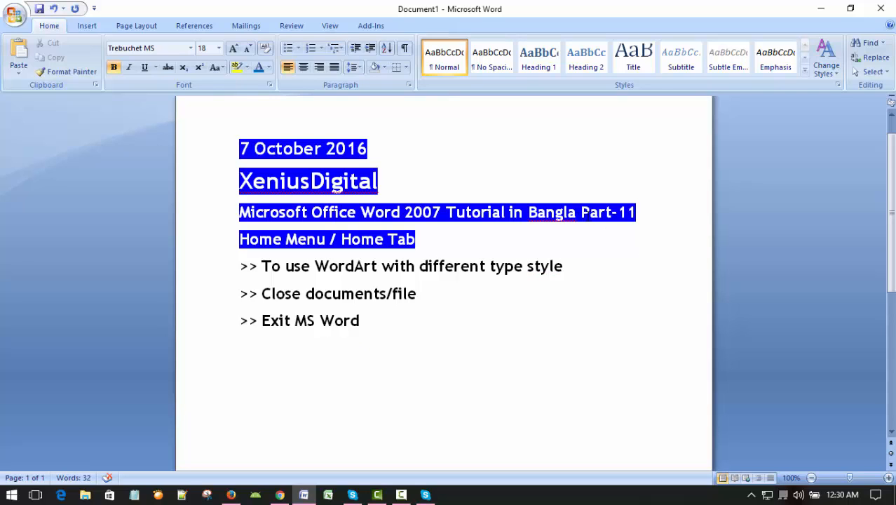
click(512, 320)
drag(315, 266, 370, 266)
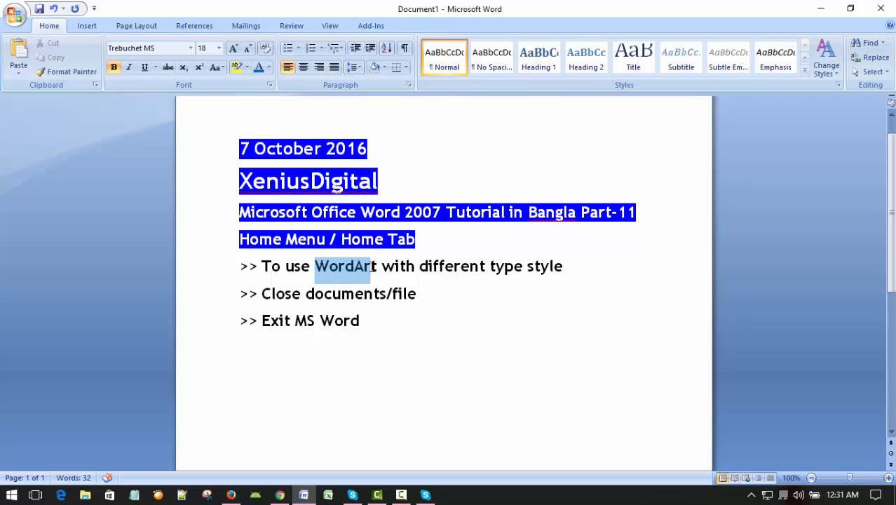
click(460, 267)
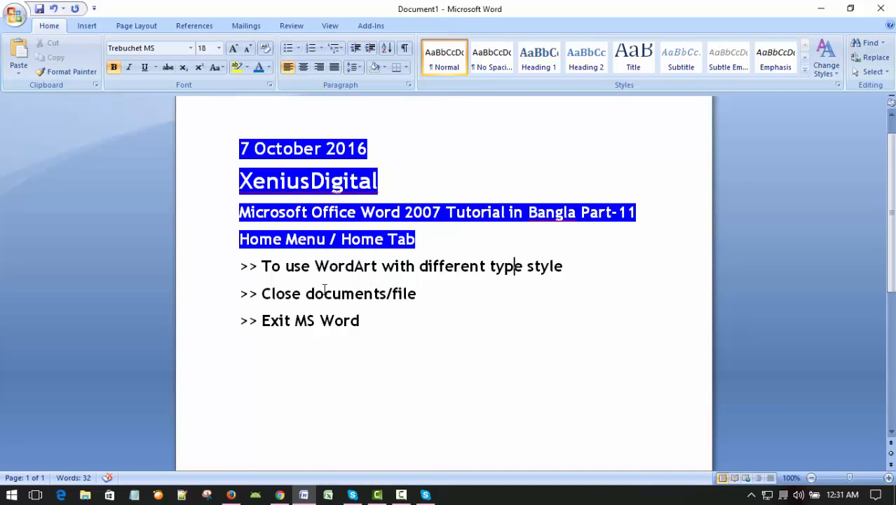
click(460, 322)
Replace "Home" with "Insert" before the word "Menu" in the fourth heading line.
click(87, 26)
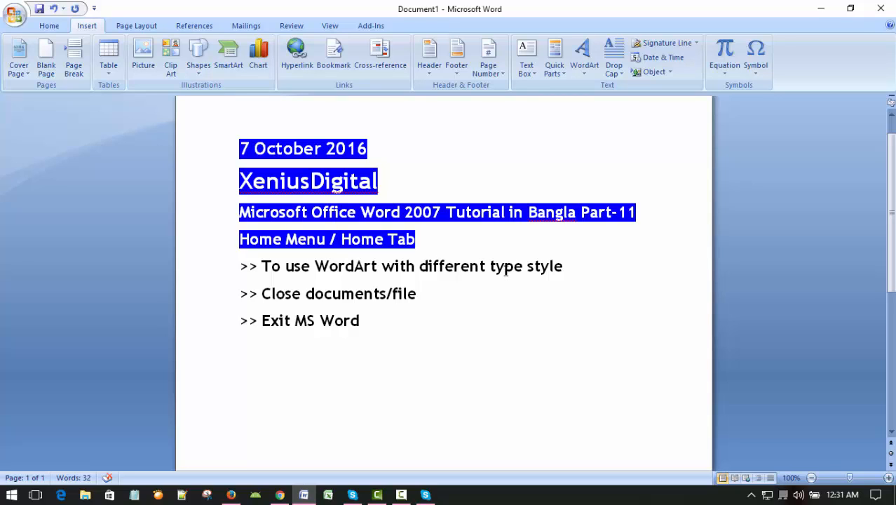
text(Insert)
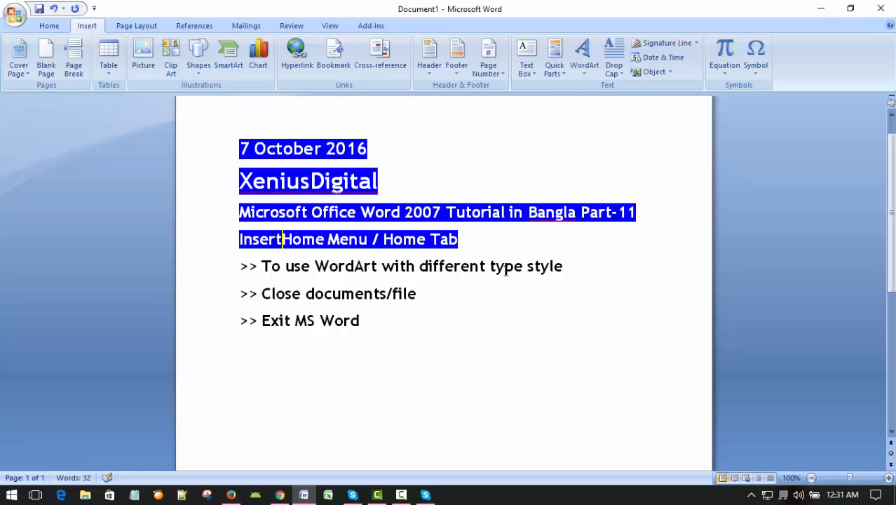
key(Delete)
key(Delete)
key(Delete)
key(Delete)
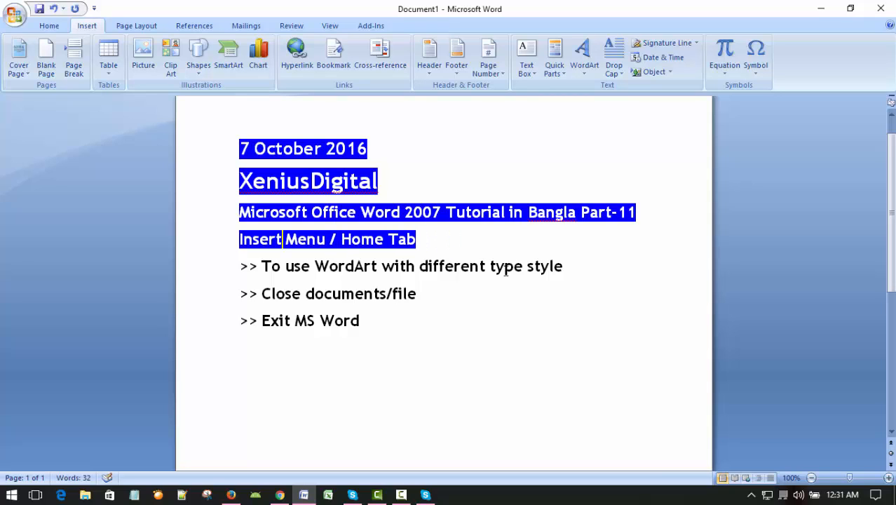
key(Delete)
Replace "Home" with "Insert" before the word "Tab" so the heading line reads "Insert Menu / Insert Tab".
key(Right)
key(Right)
key(Right)
key(Right)
key(Right)
key(Right)
key(Right)
text(Insert)
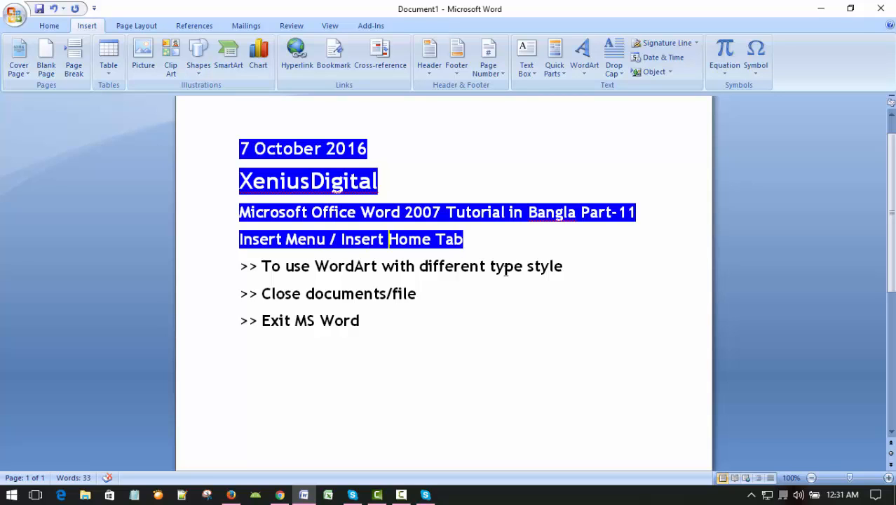
key(Delete)
key(Delete)
key(Delete)
key(Delete)
key(Delete)
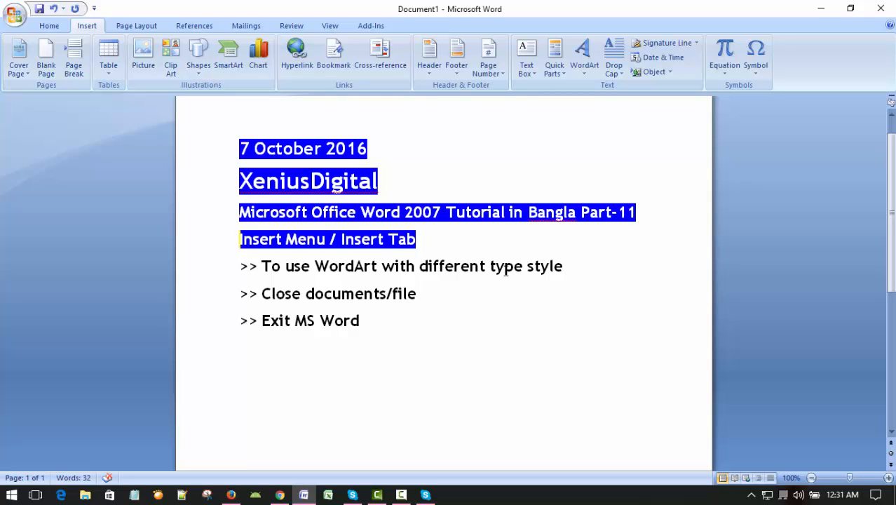
Place the insertion point at the end of the "Exit MS Word" line.
click(486, 340)
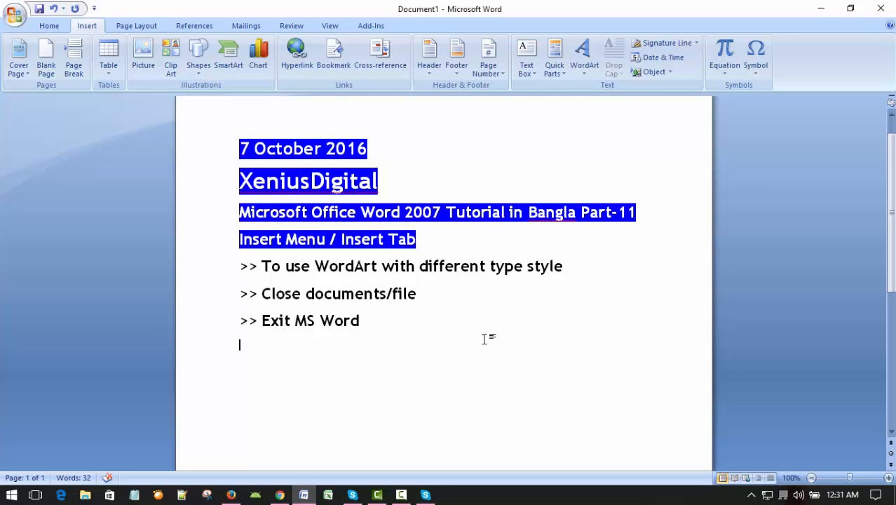
scroll(456, 324, down, 3)
scroll(456, 324, up, 3)
click(507, 333)
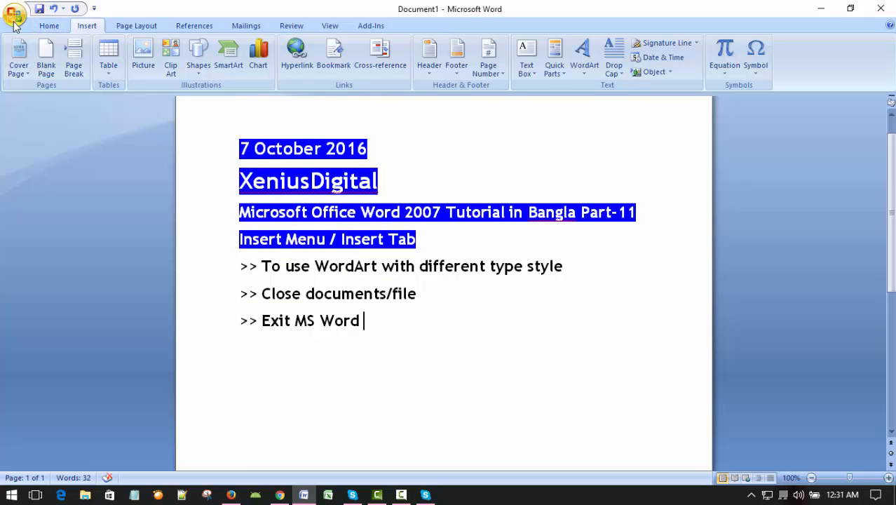
click(15, 24)
click(497, 131)
click(49, 26)
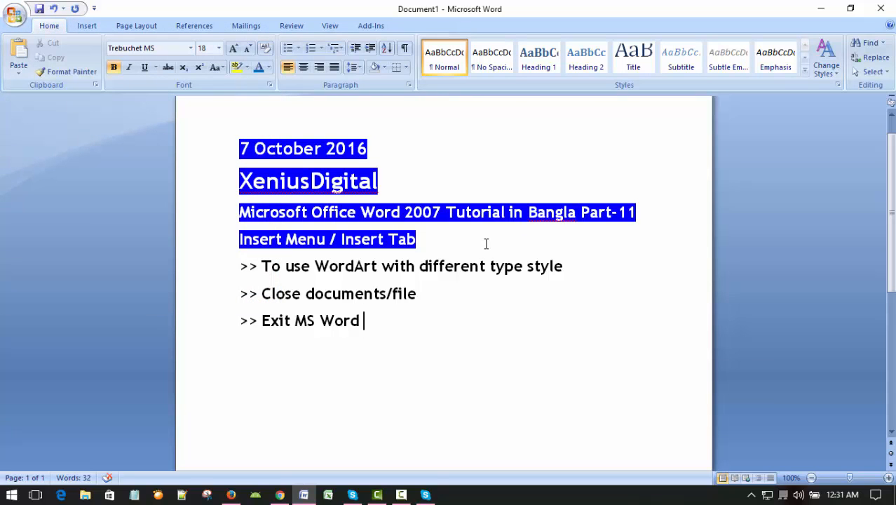
scroll(499, 249, down, 2)
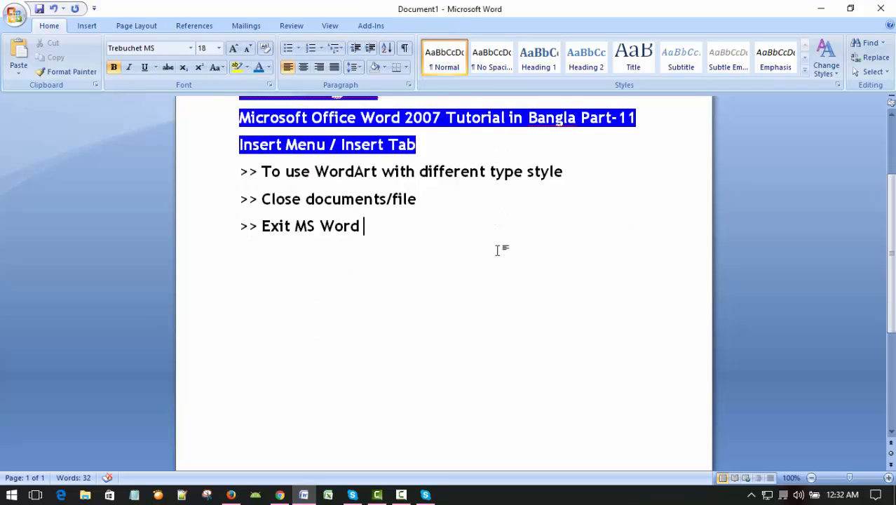
scroll(500, 249, up, 2)
Start a new WordArt object using the arched black style, third in the first row of the WordArt gallery.
click(89, 28)
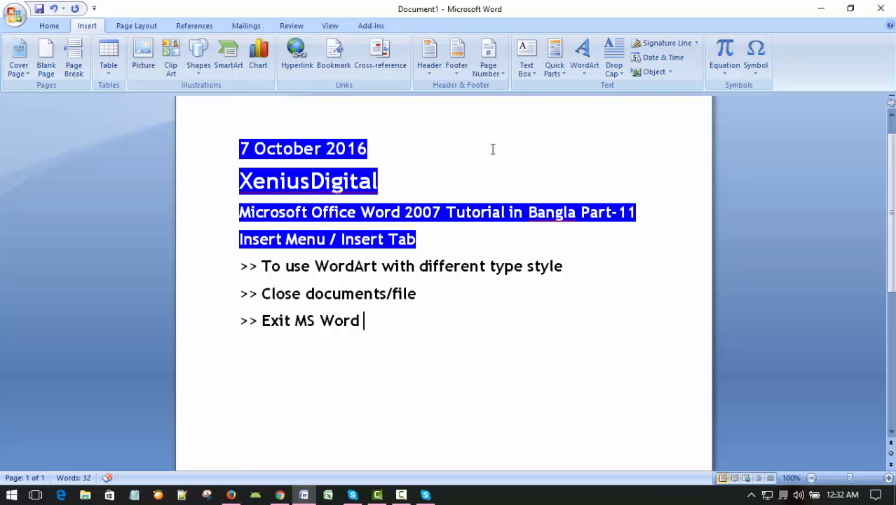
click(584, 58)
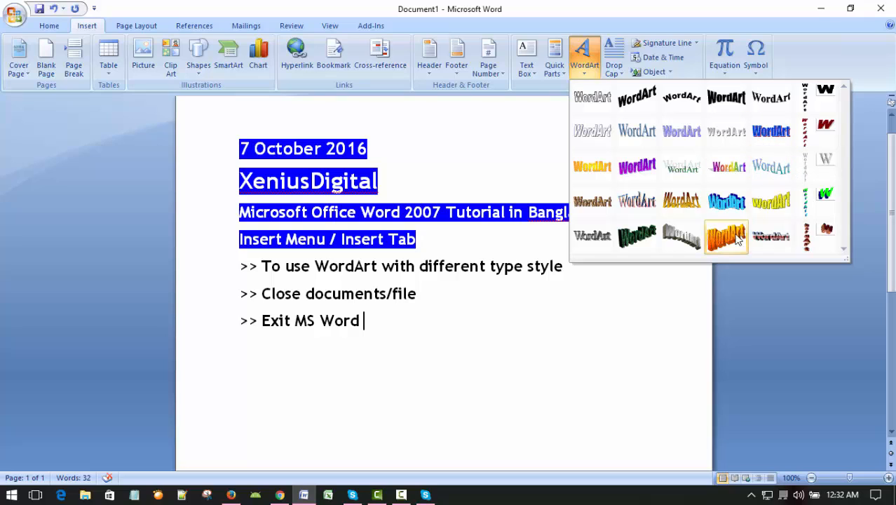
click(686, 102)
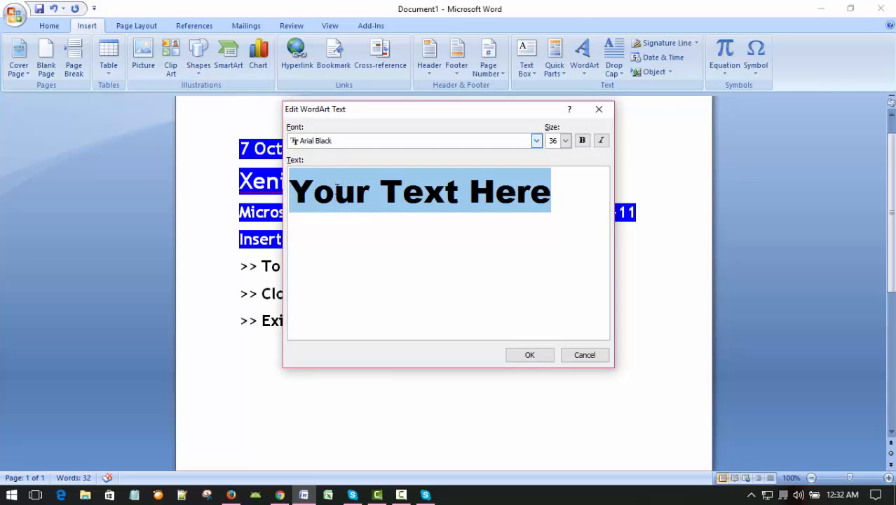
Examine the available font and size choices for the WordArt text.
click(536, 140)
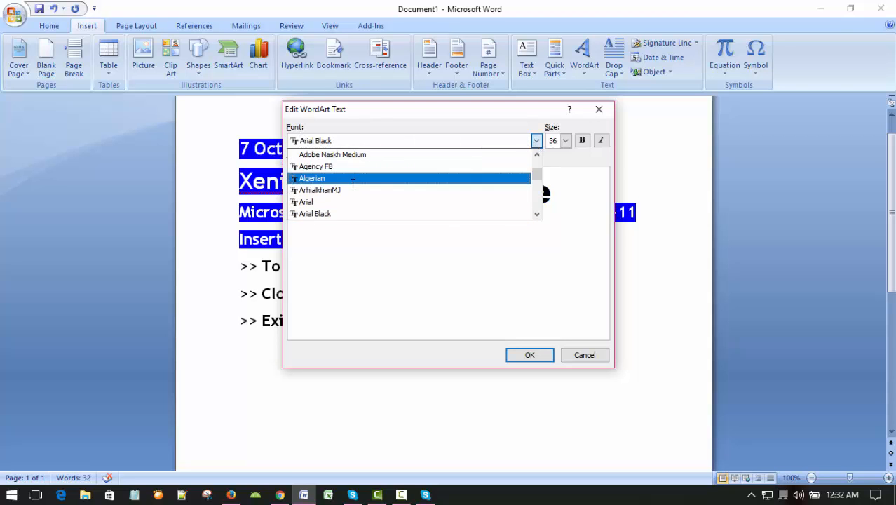
scroll(343, 179, down, 10)
scroll(349, 186, down, 12)
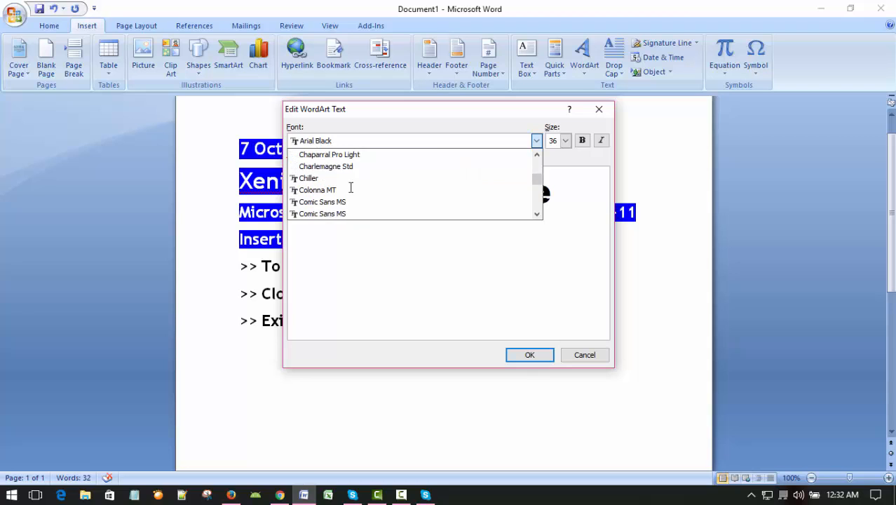
scroll(349, 190, up, 12)
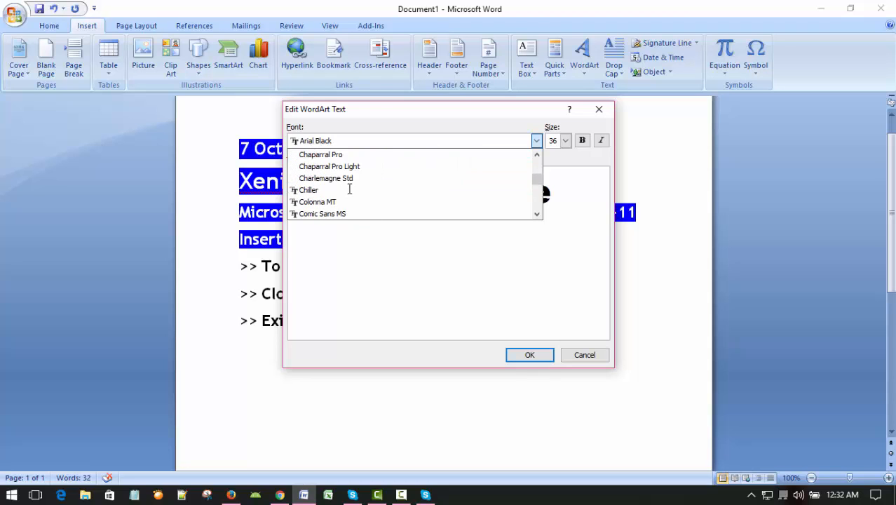
scroll(349, 188, up, 6)
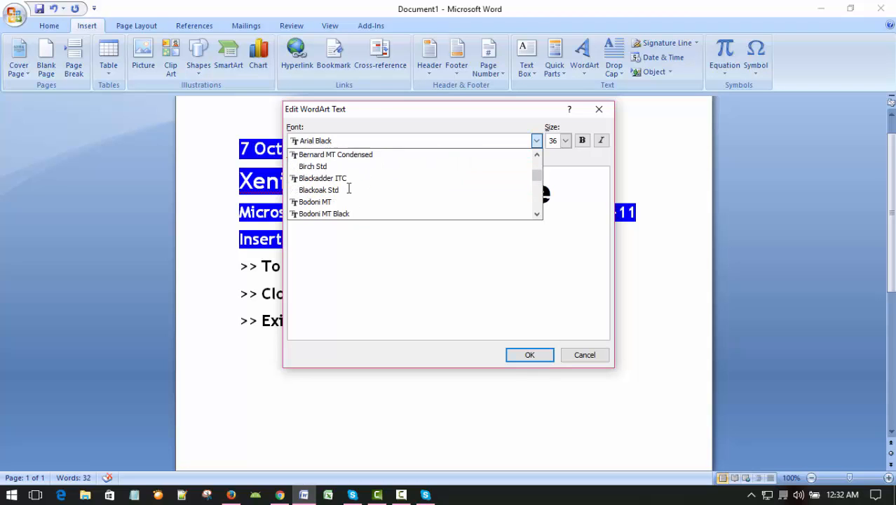
click(397, 138)
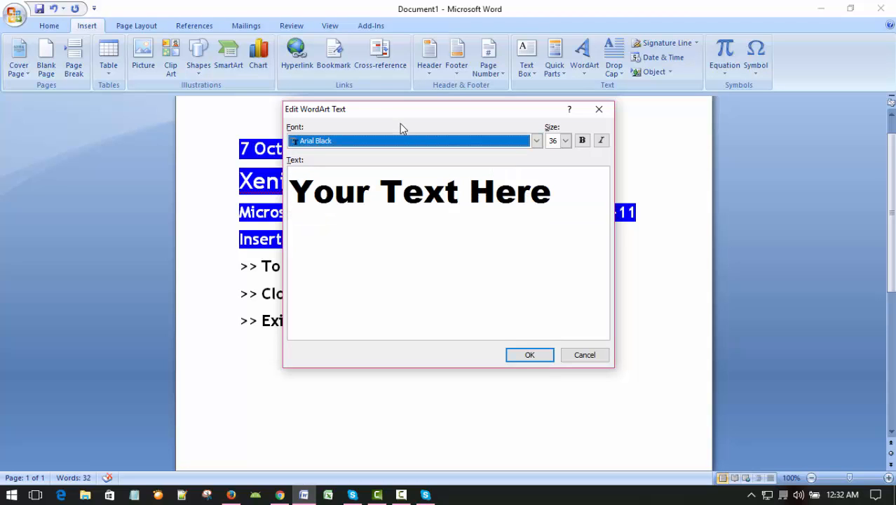
click(565, 141)
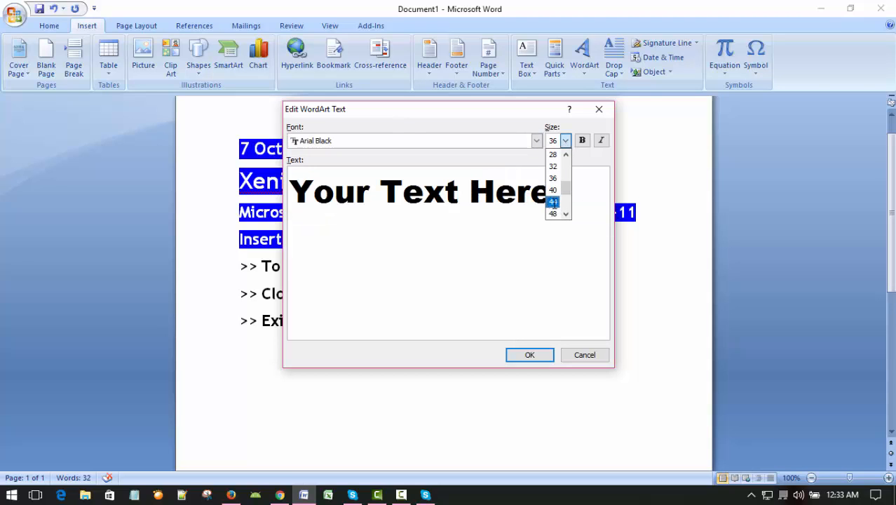
scroll(554, 200, down, 3)
scroll(554, 200, up, 3)
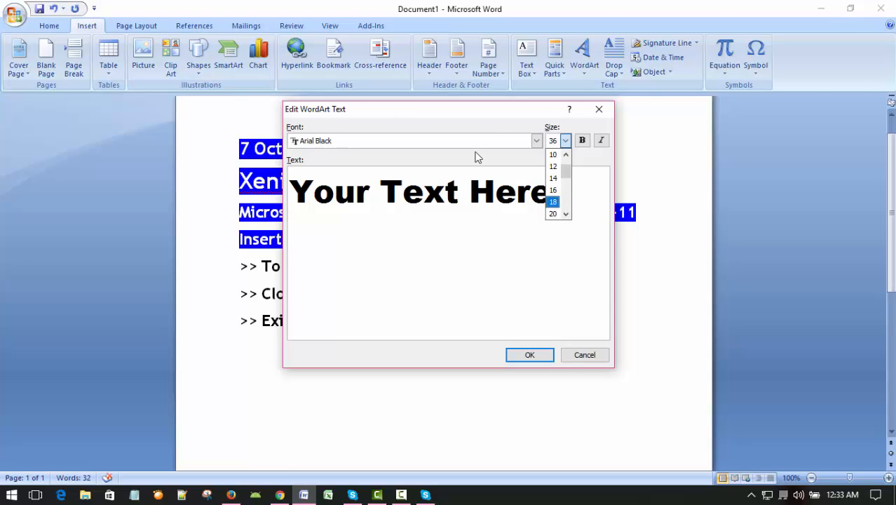
click(437, 122)
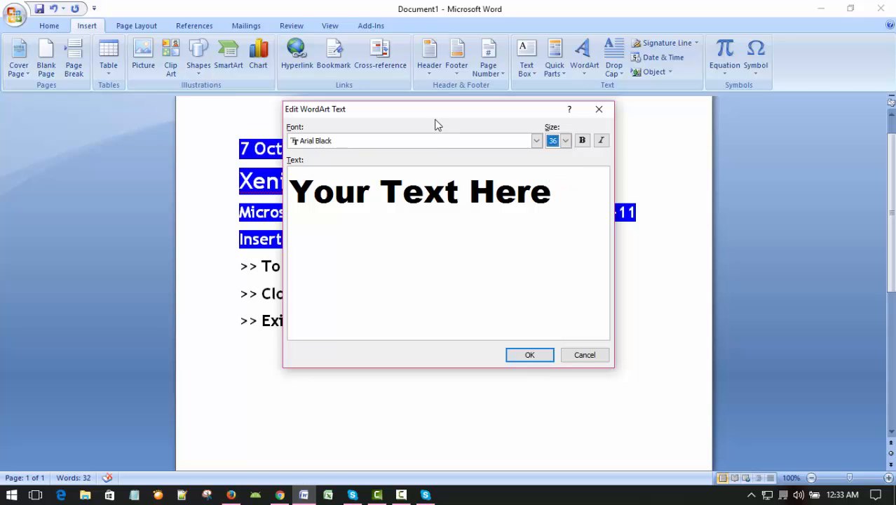
Try the bold and italic options on the WordArt text, leaving bold on and italic off.
click(601, 142)
click(601, 142)
click(582, 145)
click(584, 146)
click(523, 196)
click(583, 140)
click(600, 141)
click(602, 142)
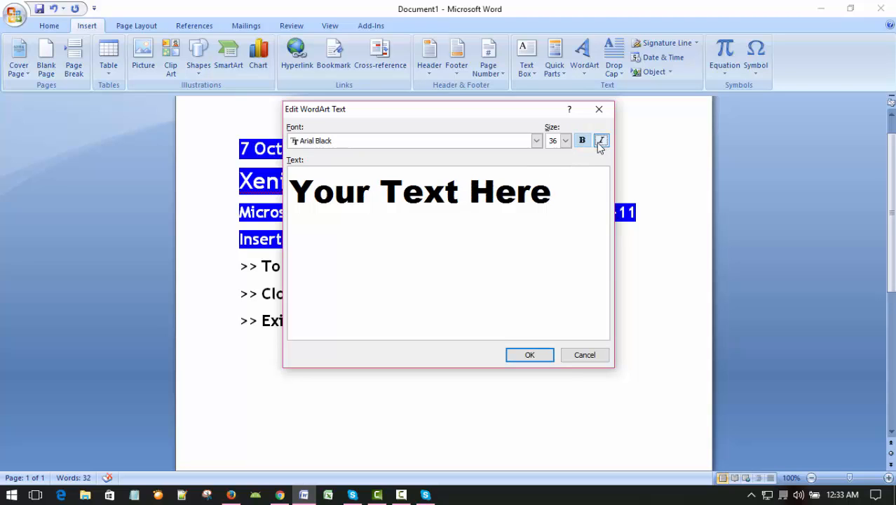
click(602, 142)
click(602, 142)
click(293, 193)
drag(293, 193, 555, 191)
click(582, 142)
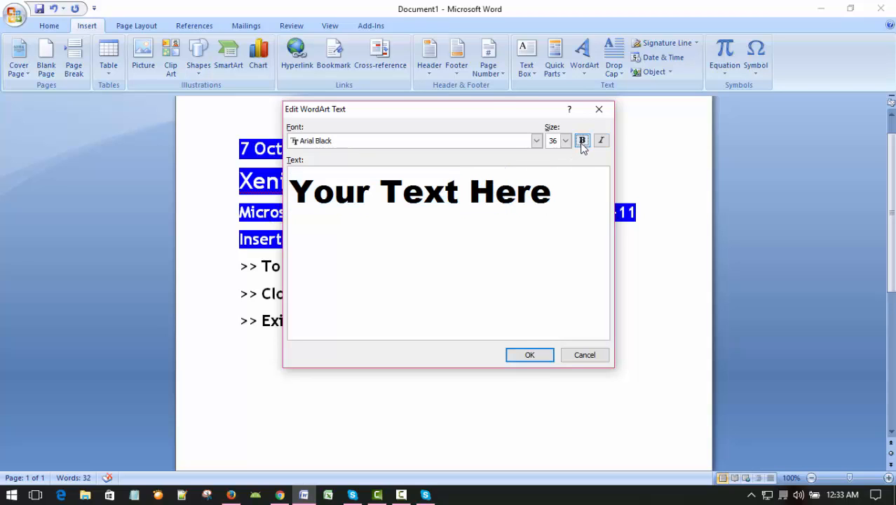
click(463, 208)
click(582, 140)
click(444, 247)
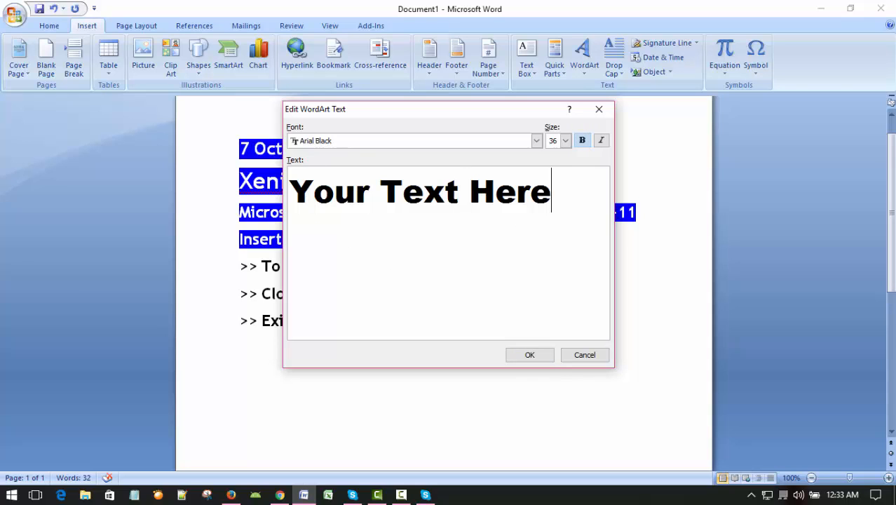
Replace the placeholder WordArt text with "Xenius Digital".
click(303, 197)
key(Delete)
key(Delete)
key(Delete)
key(Delete)
key(Delete)
key(Delete)
key(Delete)
key(Delete)
key(Delete)
key(Delete)
key(Delete)
key(Delete)
key(Delete)
key(Delete)
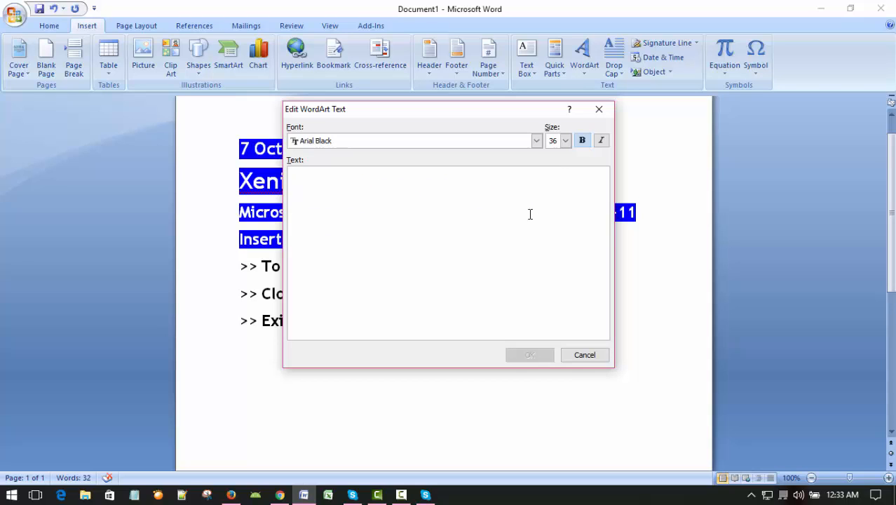
text(X)
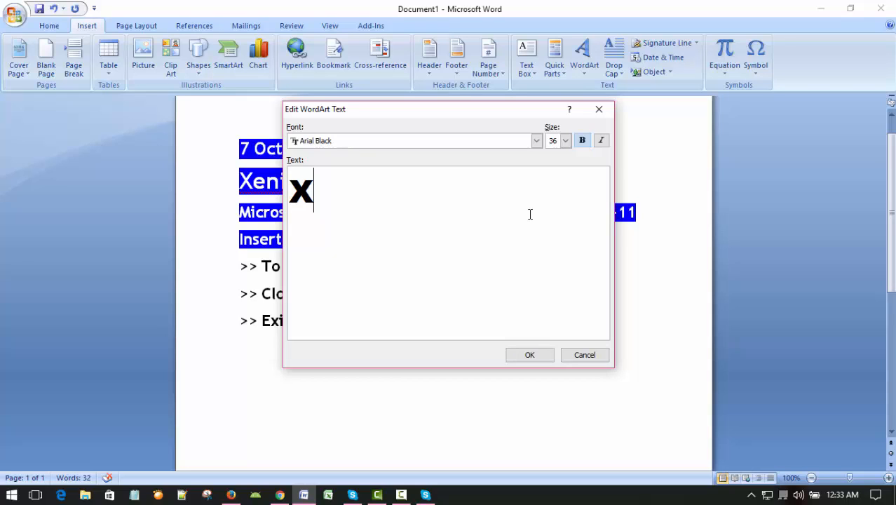
text(enius )
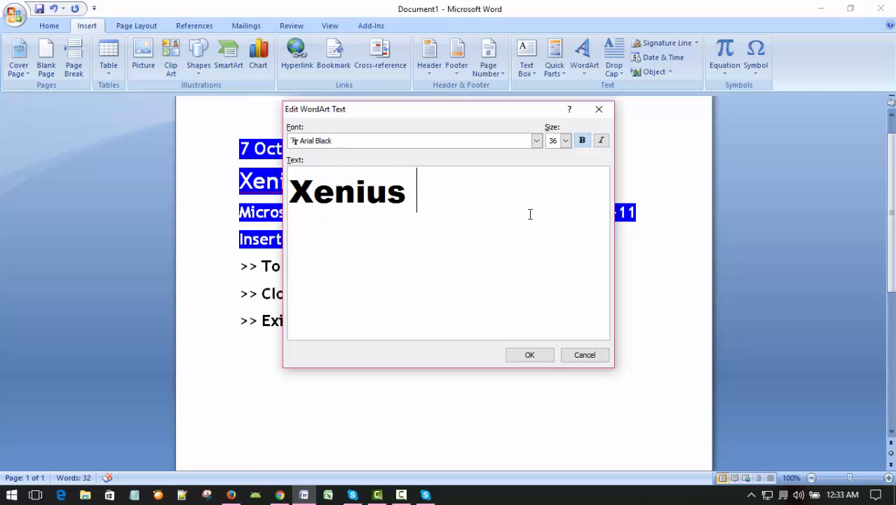
text(Digital)
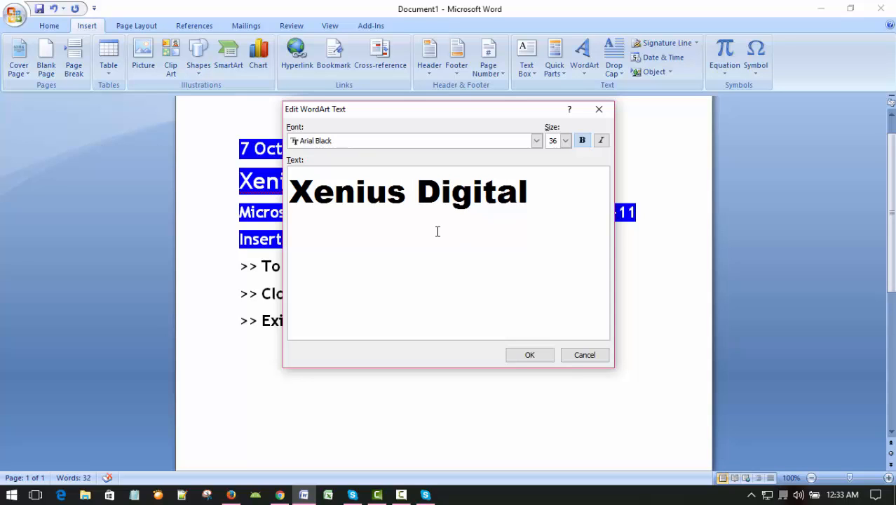
Set the WordArt text size to 40 and insert the arched WordArt beside the "Exit MS Word" line.
click(566, 141)
click(566, 213)
click(566, 213)
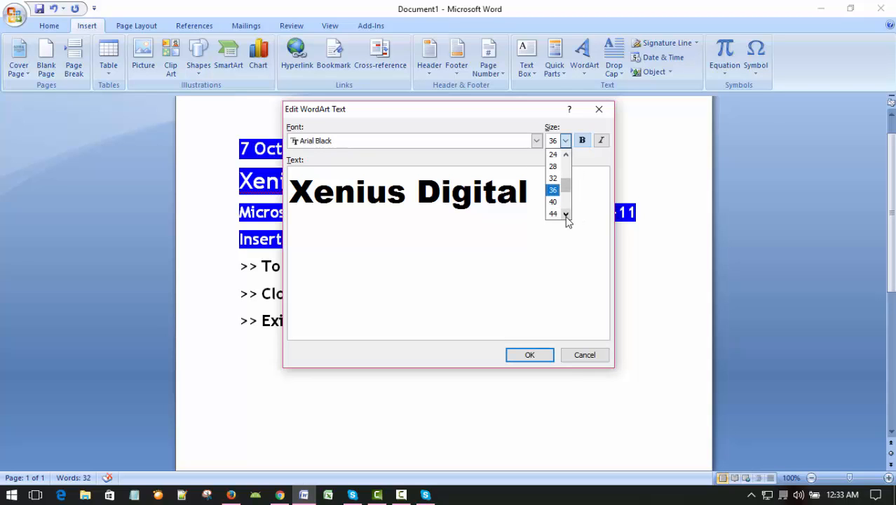
click(558, 202)
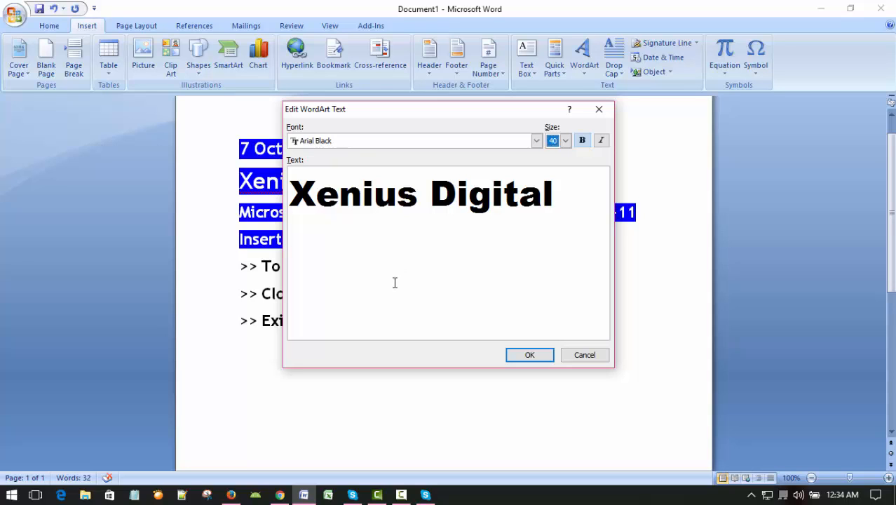
click(525, 358)
scroll(614, 323, down, 4)
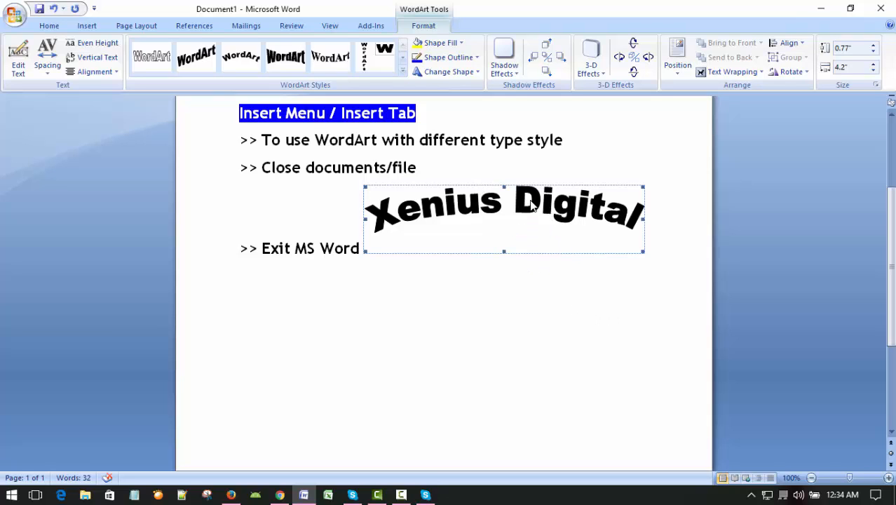
Delete the WordArt beside "Exit MS Word" and add a page break after that line to start a second page.
key(Delete)
scroll(461, 273, down, 5)
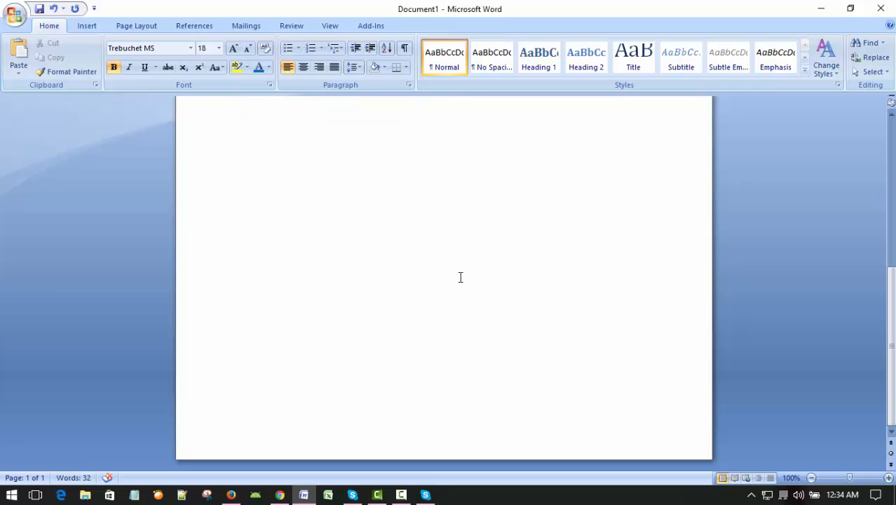
scroll(460, 277, up, 3)
key(ctrl+z)
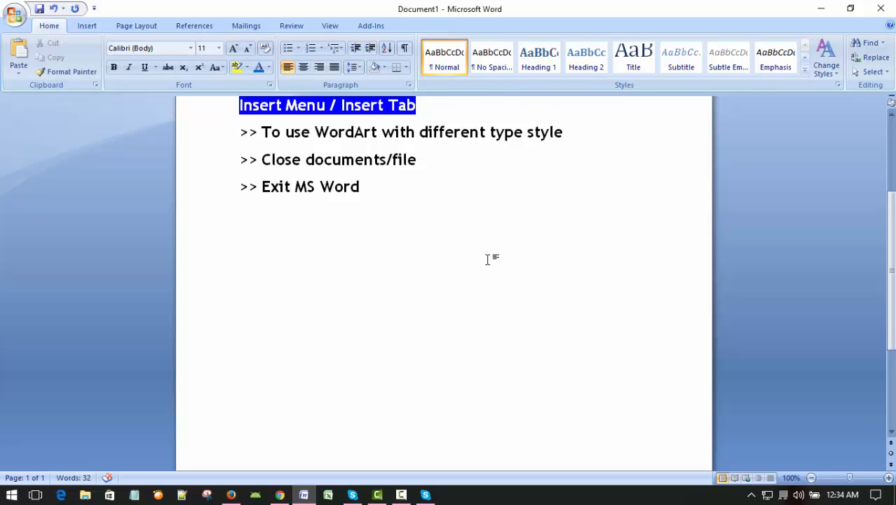
key(ctrl+y)
key(ctrl+Return)
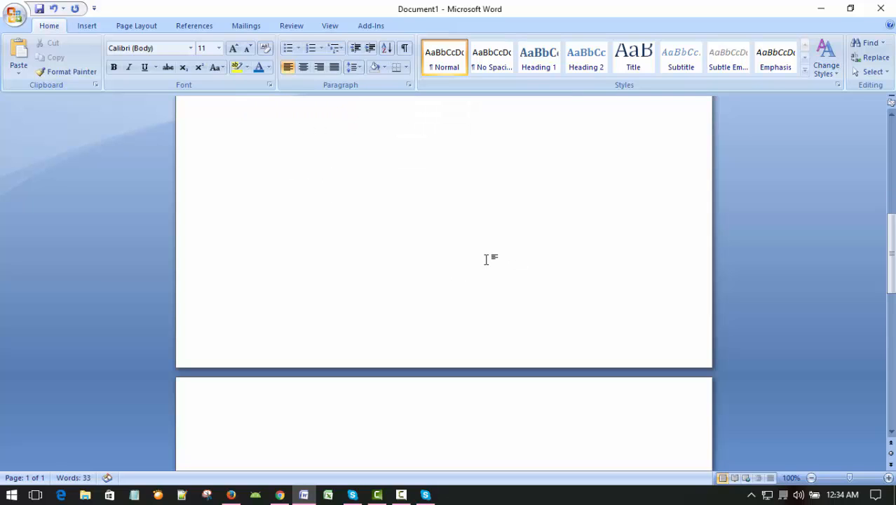
scroll(485, 263, down, 5)
scroll(485, 270, up, 3)
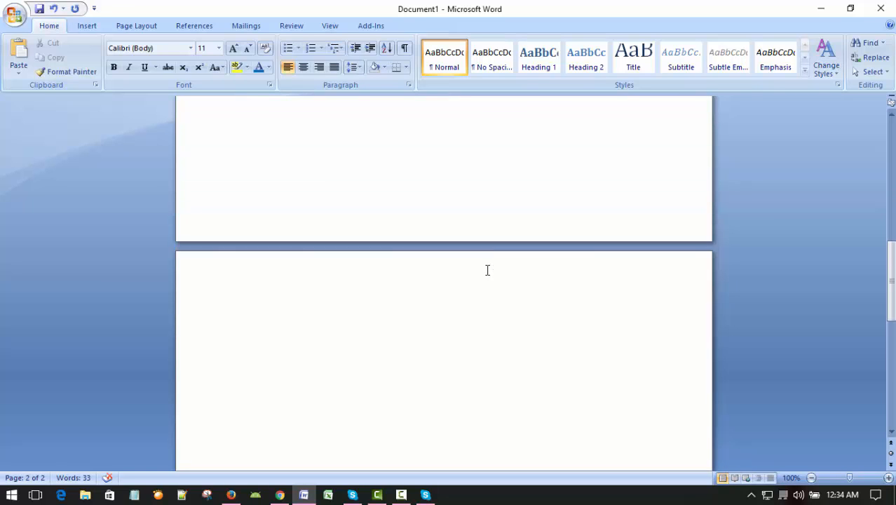
scroll(486, 270, down, 2)
scroll(486, 270, up, 2)
scroll(488, 270, down, 3)
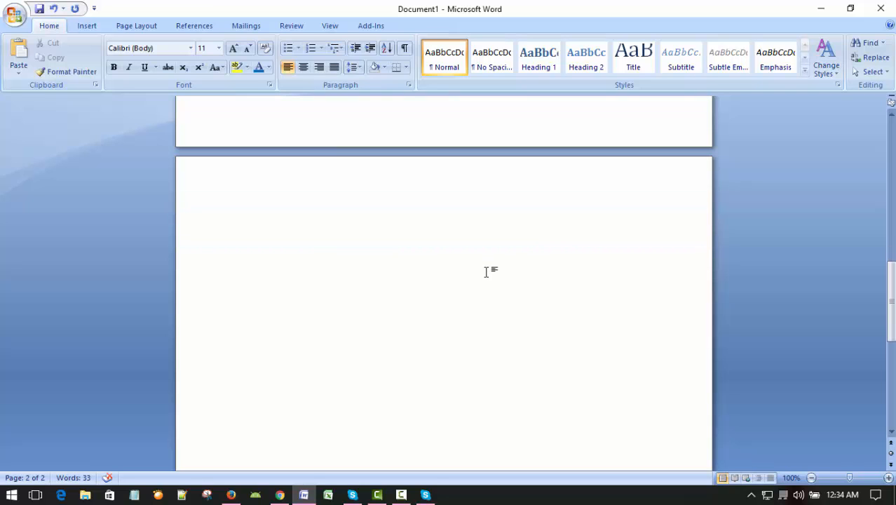
Insert WordArt reading "Xenius Digital" on the second page, using the arched black style, third in the gallery's first row.
click(87, 26)
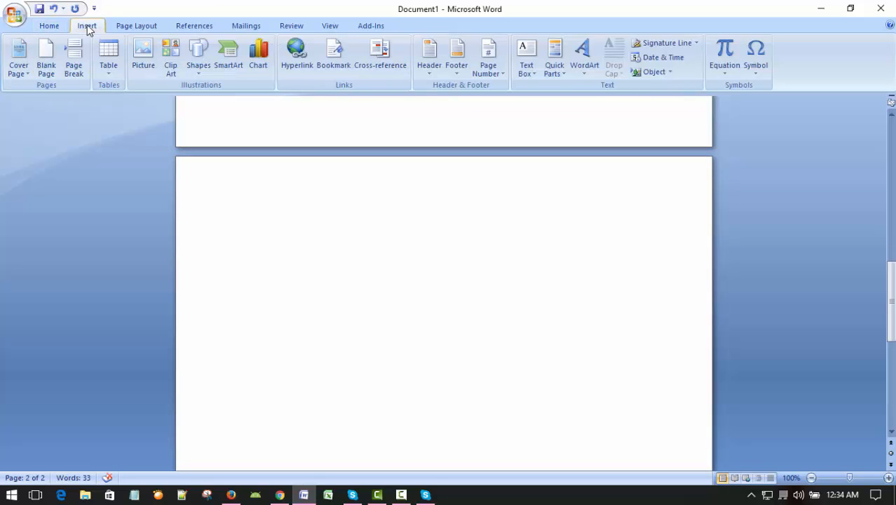
click(584, 57)
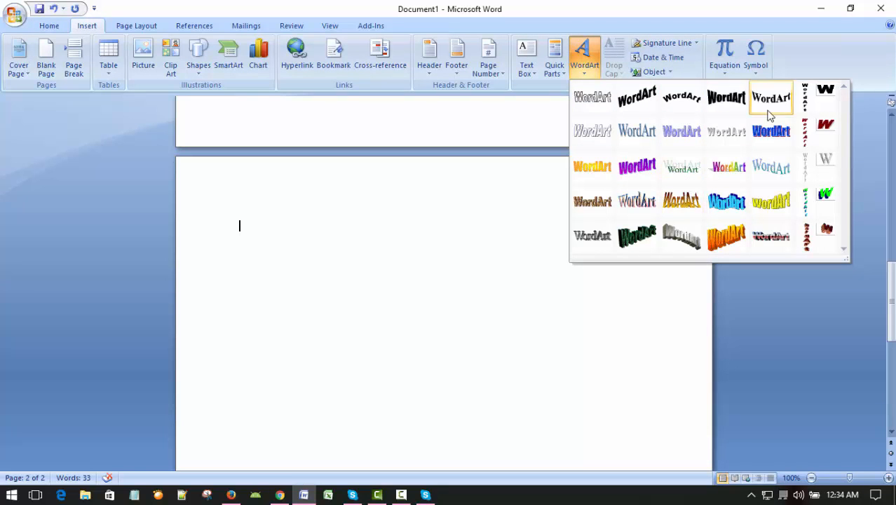
click(681, 98)
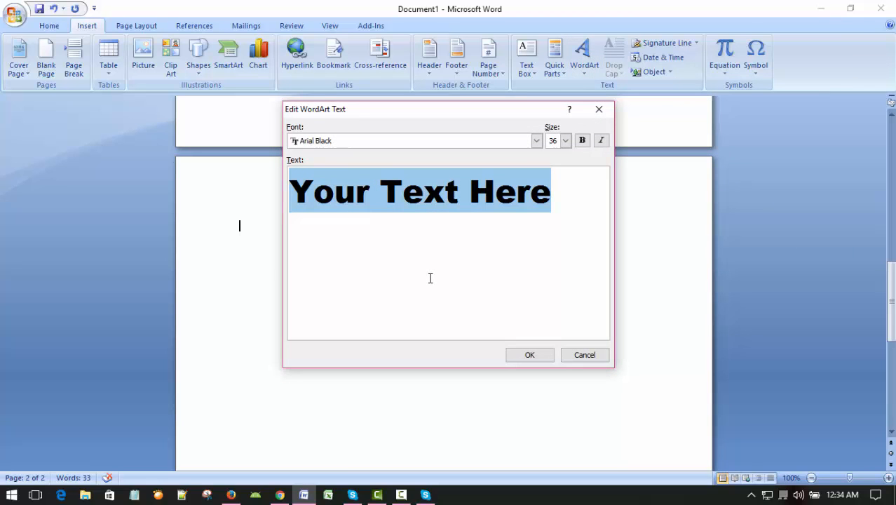
text(Xe)
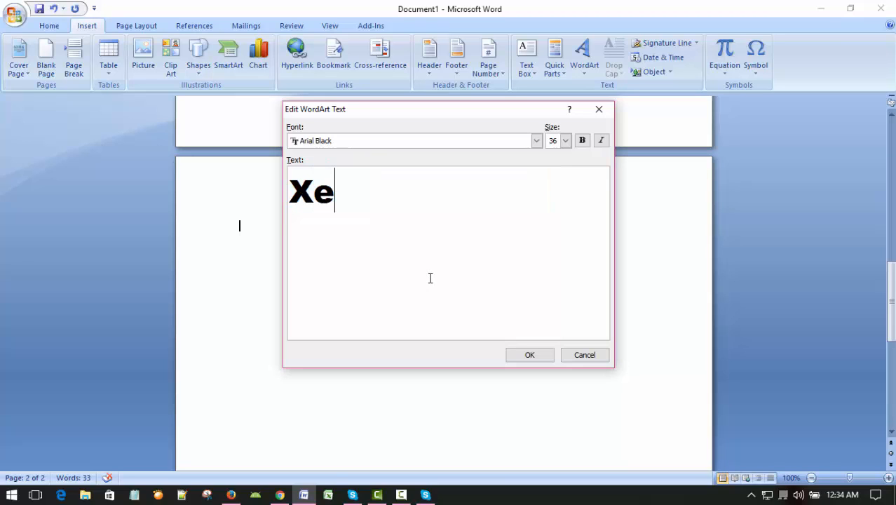
text(nius Digital)
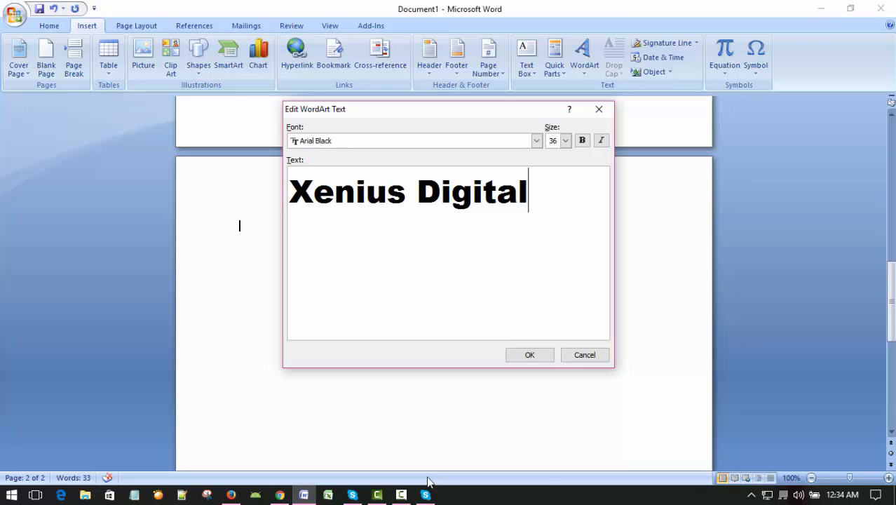
click(529, 355)
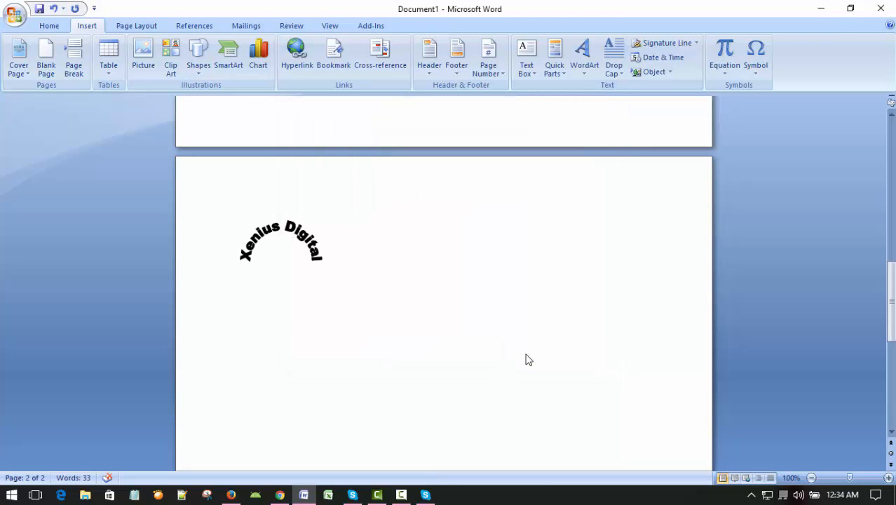
Enlarge the "Xenius Digital" WordArt to about 5 inches wide and 1.24 inches high.
click(241, 287)
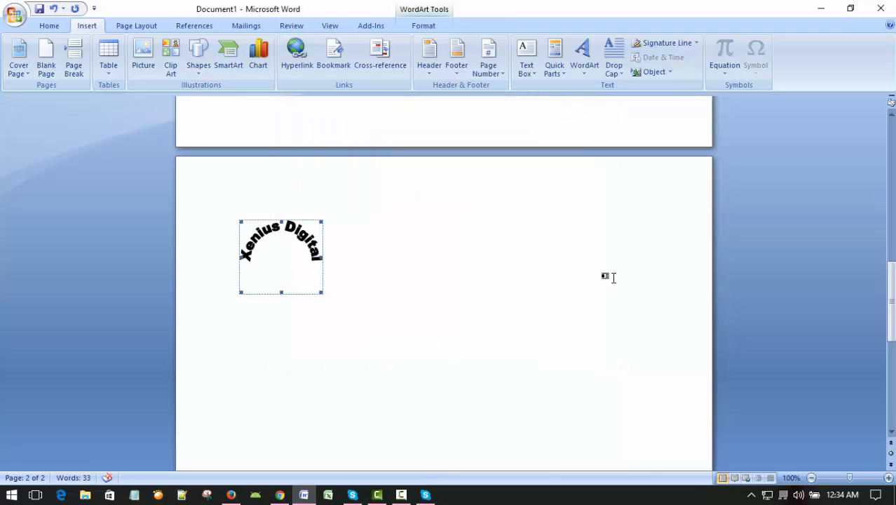
scroll(613, 277, up, 1)
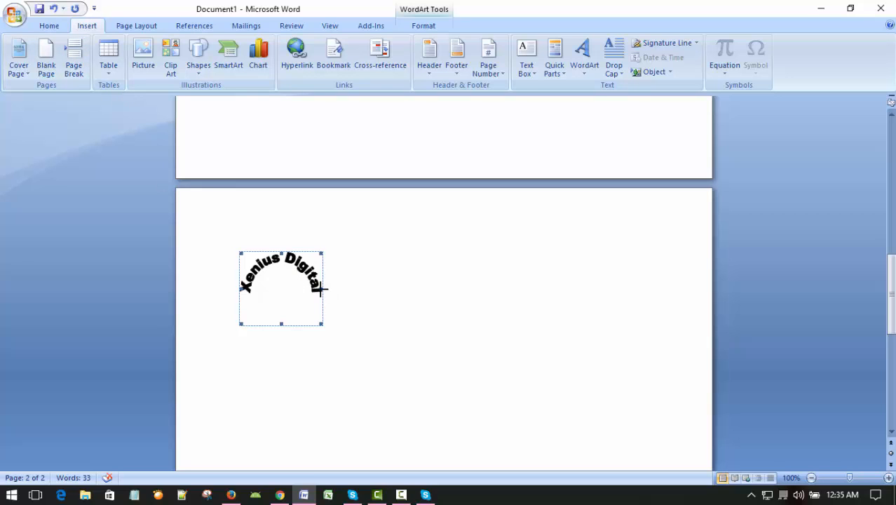
drag(320, 288, 445, 289)
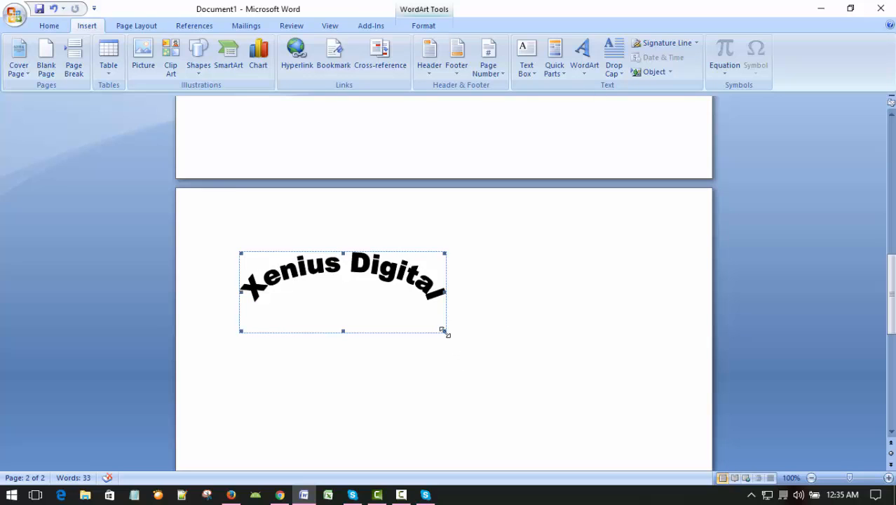
drag(444, 331, 591, 351)
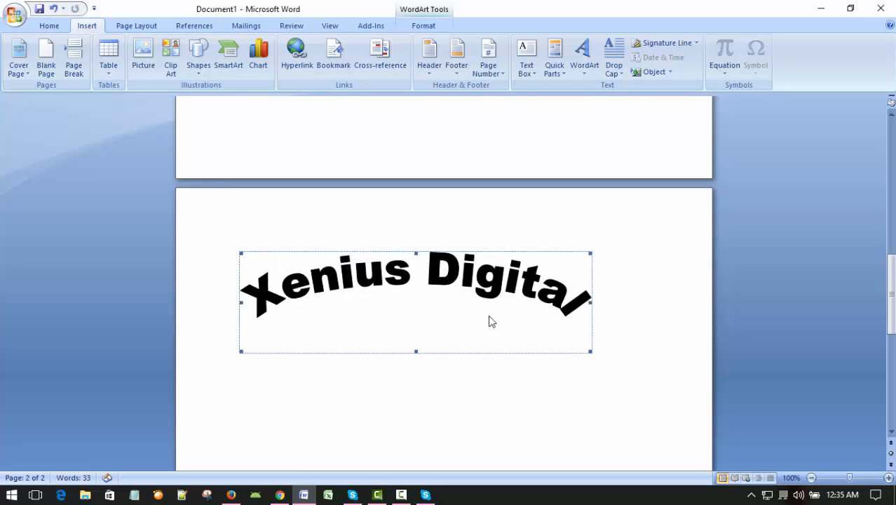
Preview gradient and color fills for the "Xenius Digital" WordArt and fill it with the standard orange.
click(446, 274)
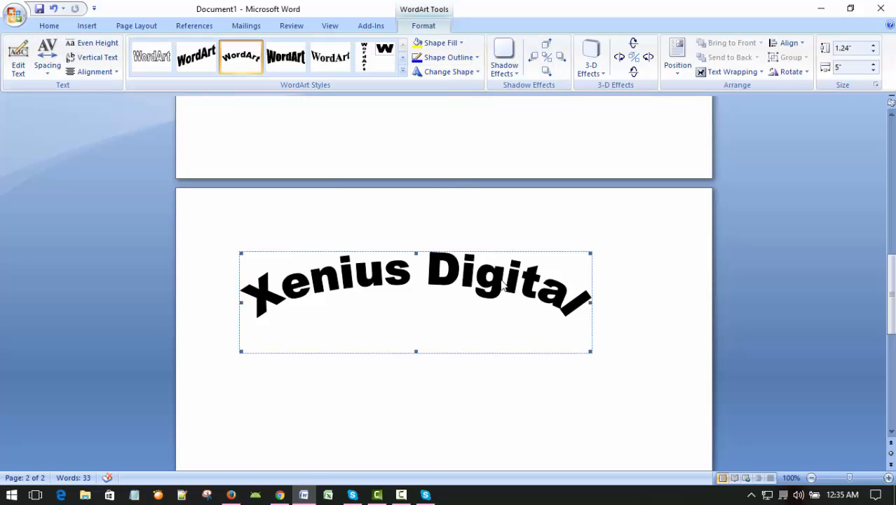
click(462, 45)
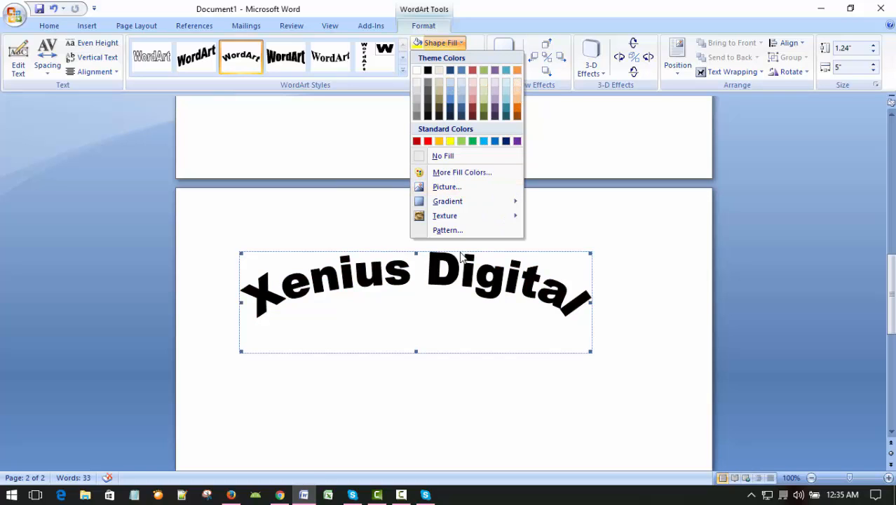
mouse_move(511, 201)
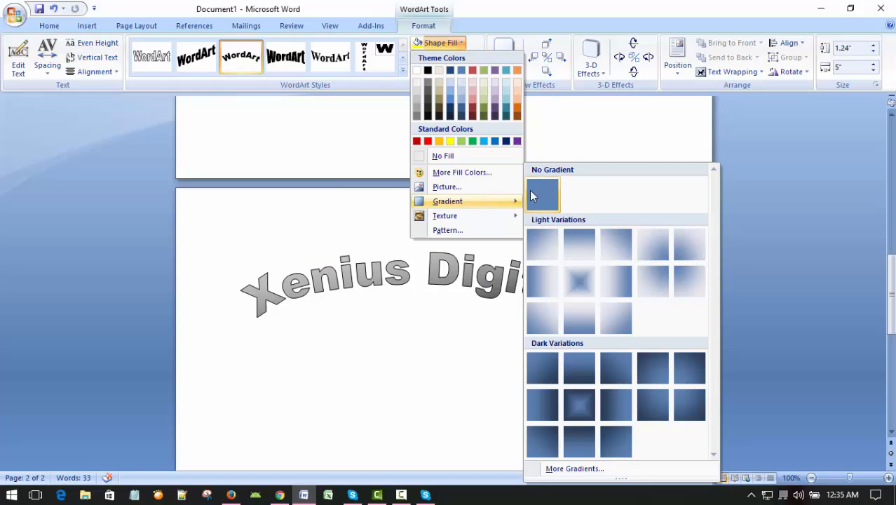
mouse_move(456, 219)
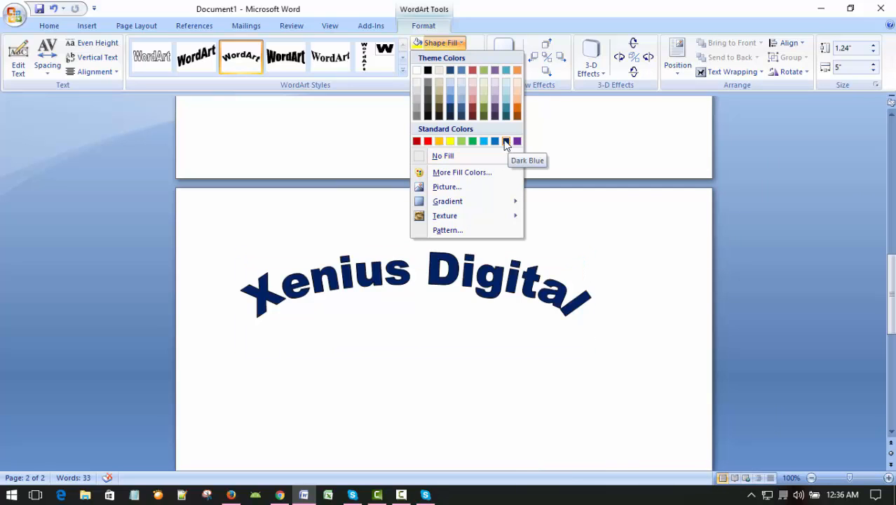
click(439, 144)
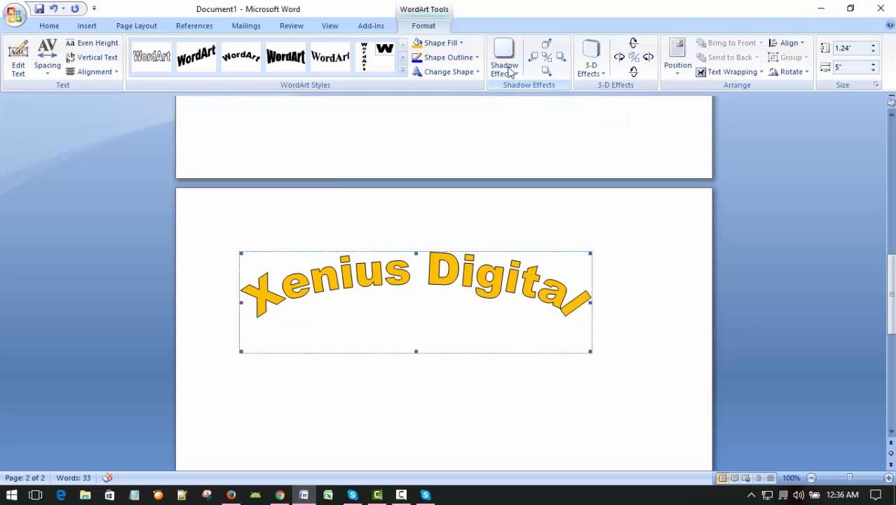
Give the WordArt the fifth drop shadow, replacing it with the first style in the second row of Additional Shadow Styles.
click(508, 66)
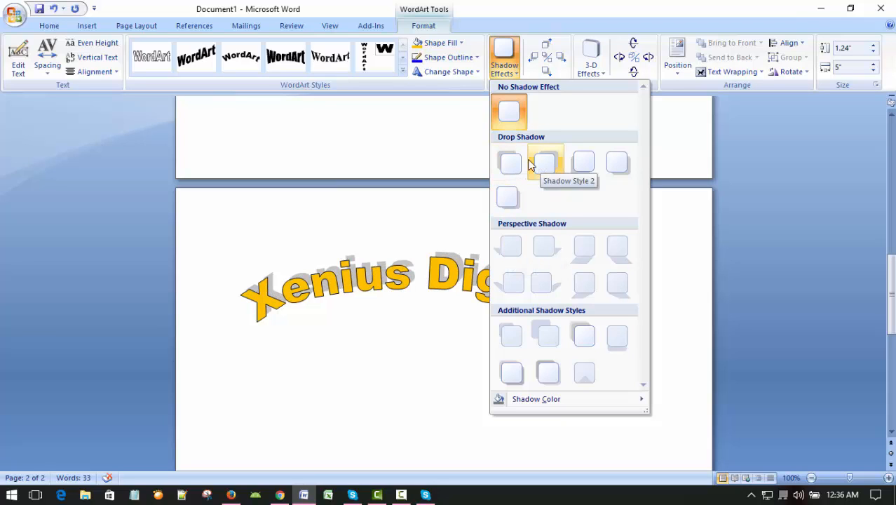
click(509, 201)
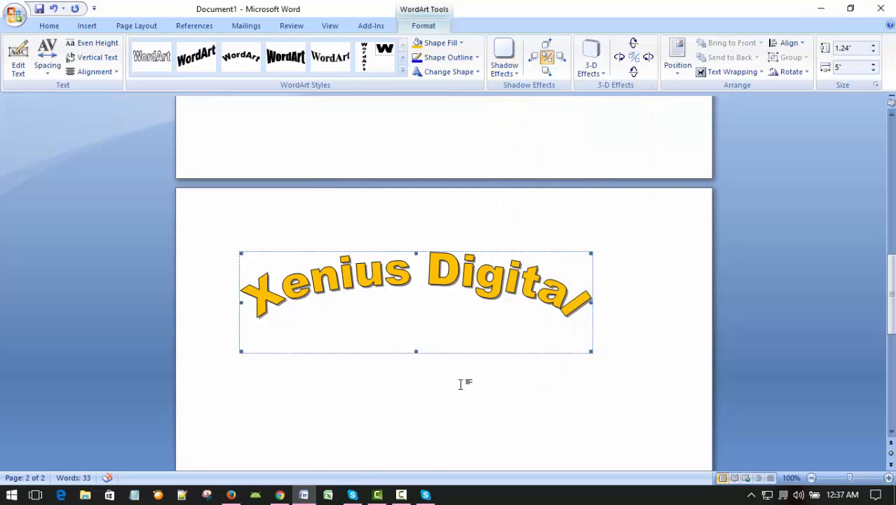
click(504, 58)
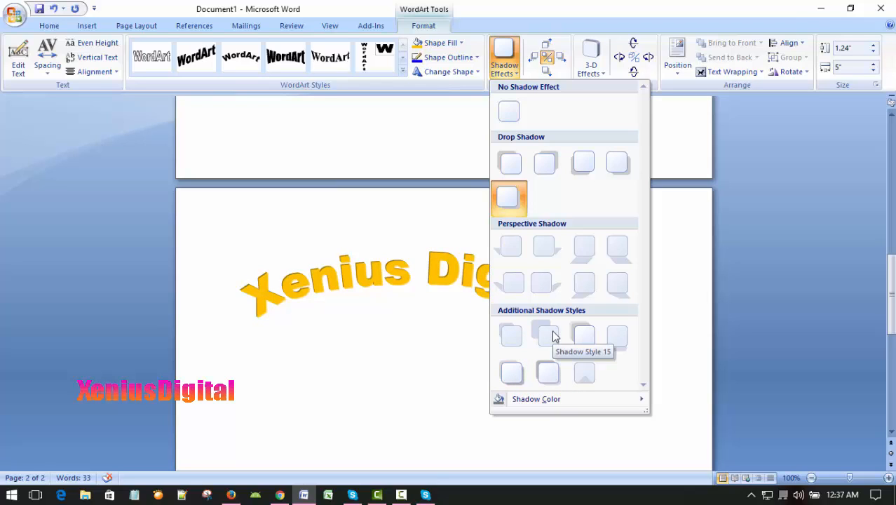
click(511, 374)
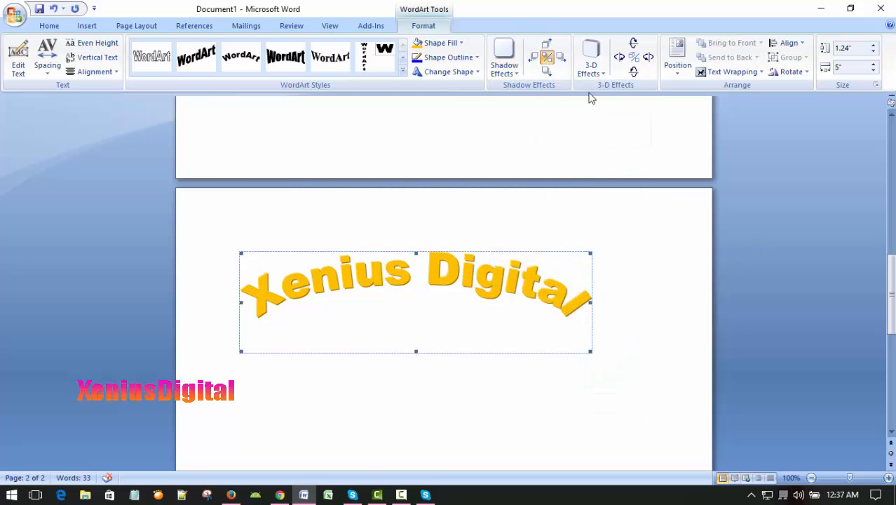
Apply the last 3-D effect in the second Perspective row to the WordArt and preview other fill colors without choosing one.
click(601, 76)
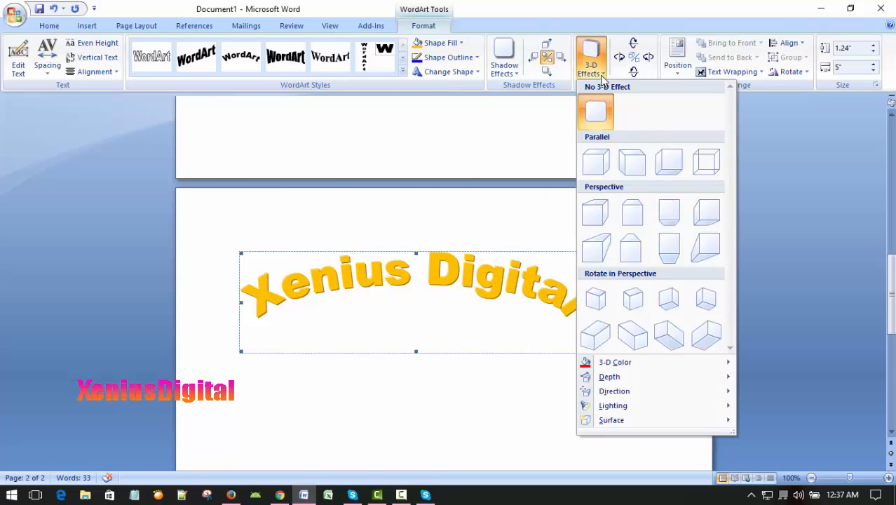
click(705, 247)
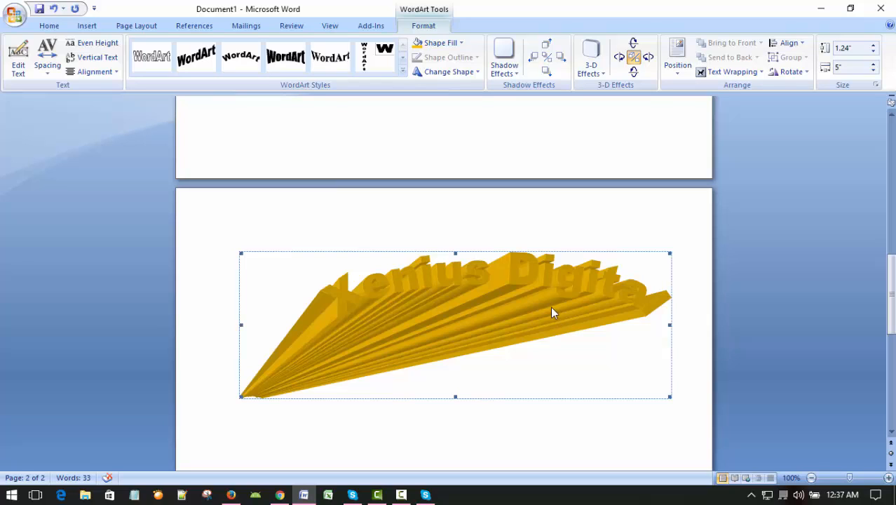
click(463, 43)
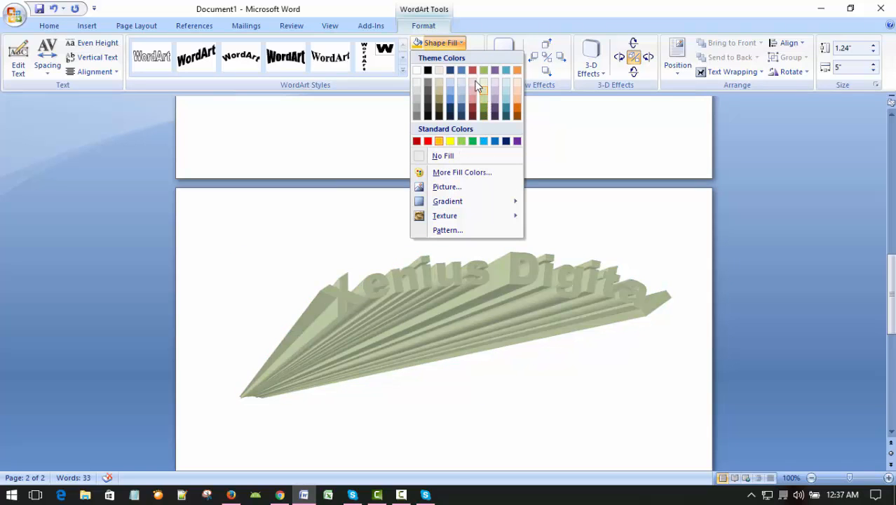
click(477, 276)
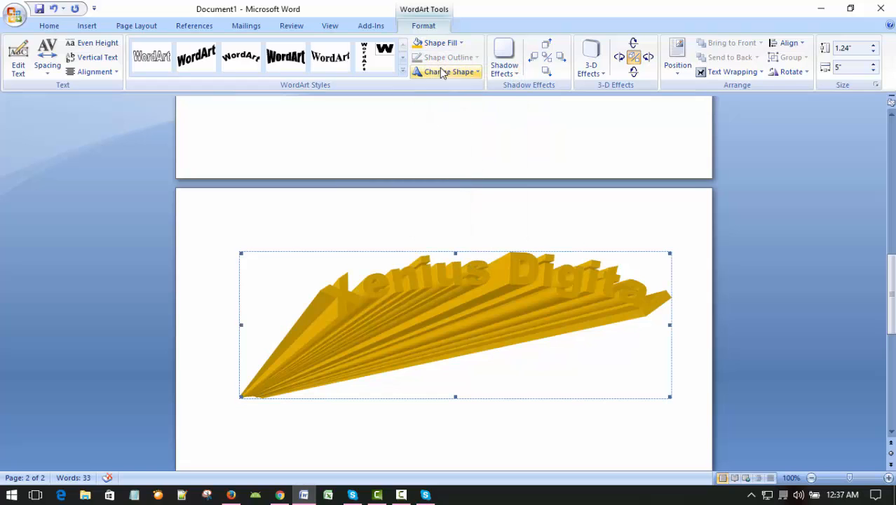
Fill the "Xenius Digital" WordArt with the second-lightest blue theme tint and remove its 3-D effect.
click(461, 43)
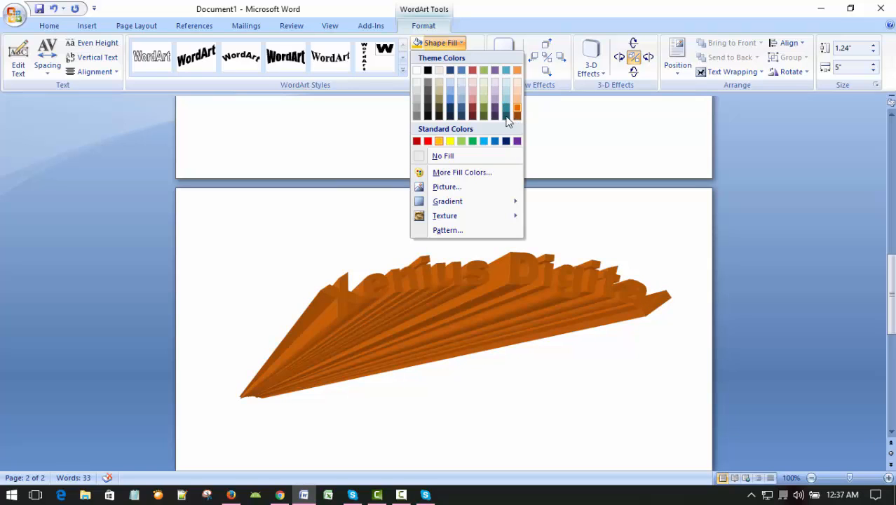
click(455, 95)
click(591, 58)
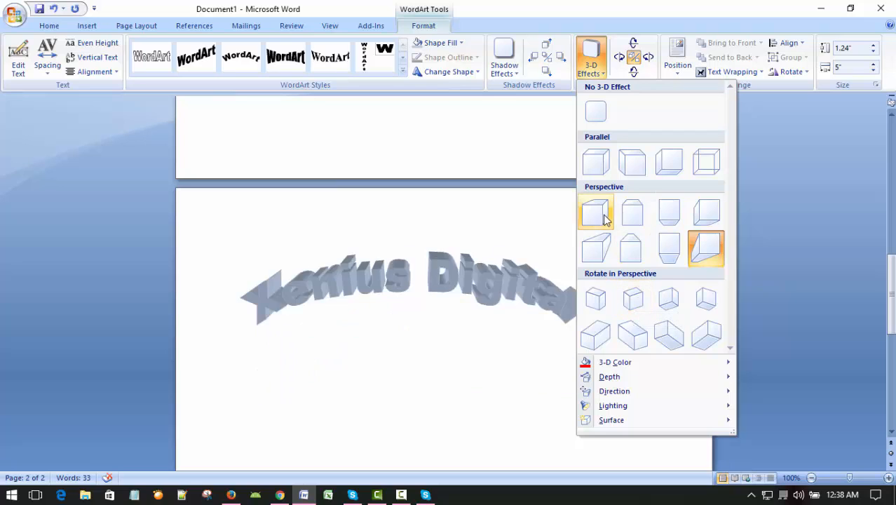
click(596, 115)
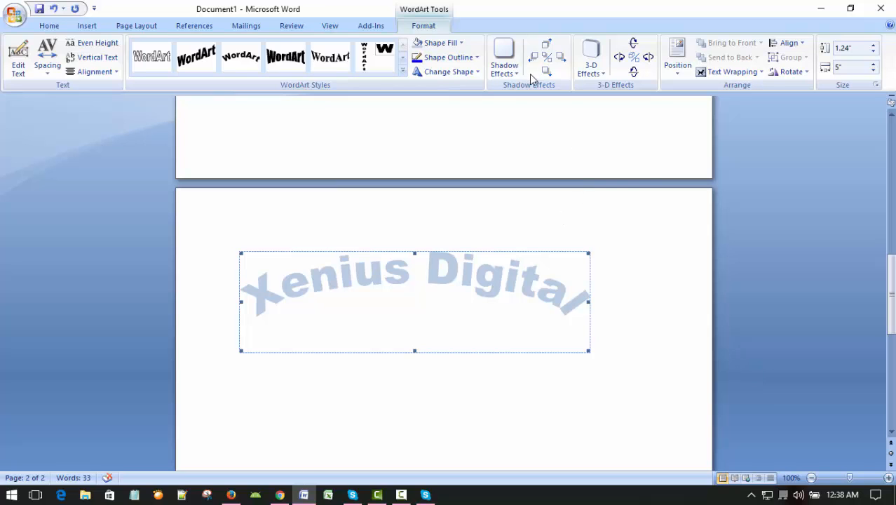
Give the WordArt the first drop shadow style and fill it with the standard green.
click(504, 60)
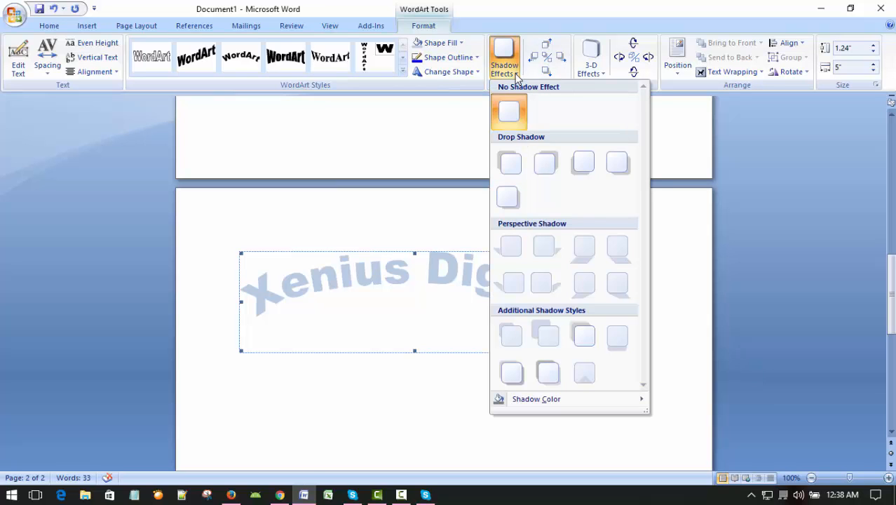
click(507, 166)
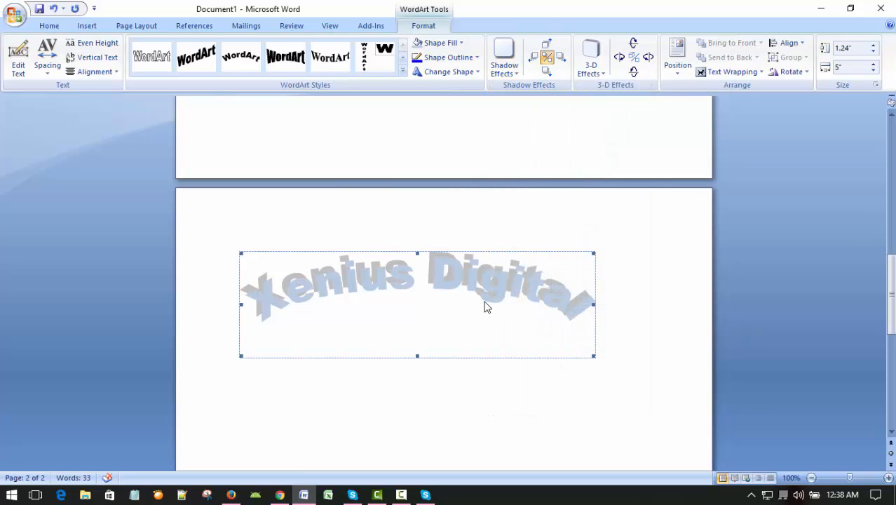
click(440, 43)
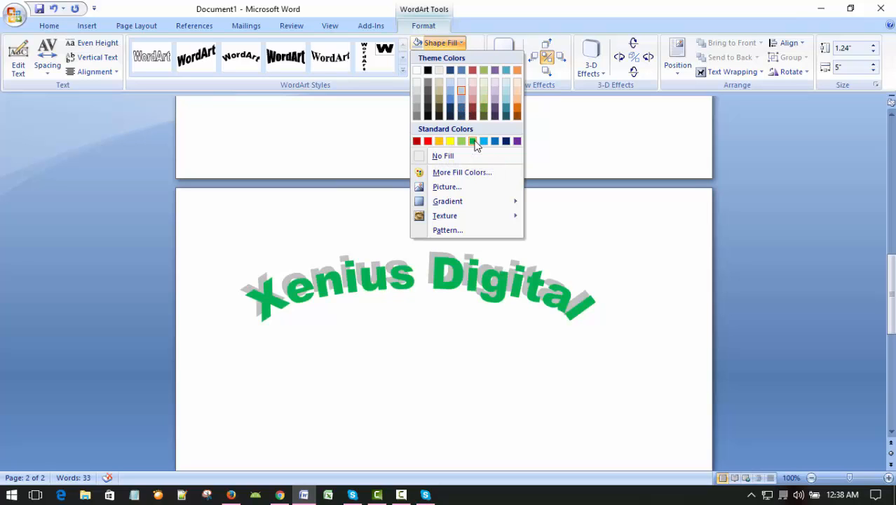
click(474, 141)
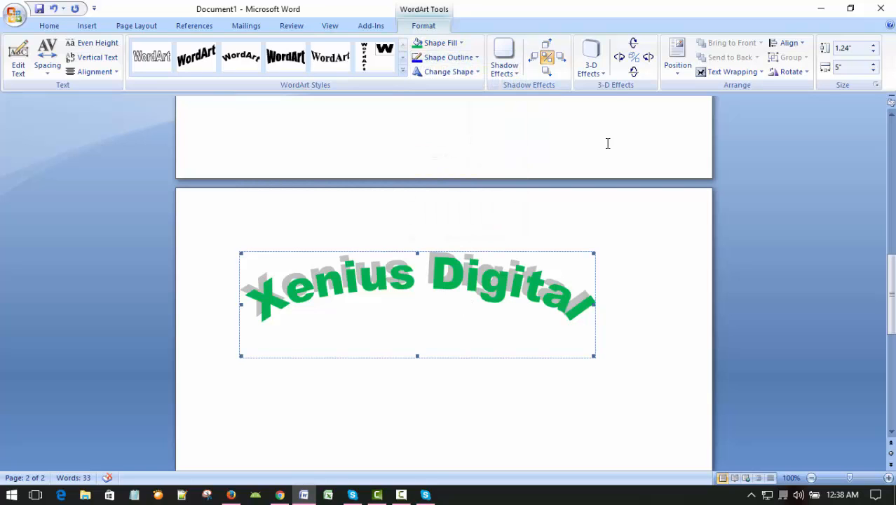
Give the WordArt a 3-D effect with the standard yellow as its 3-D color.
click(591, 61)
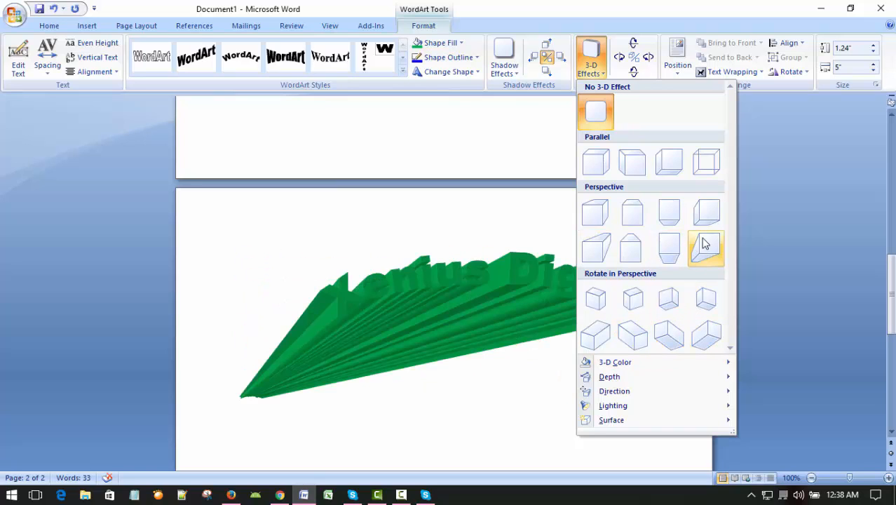
mouse_move(619, 362)
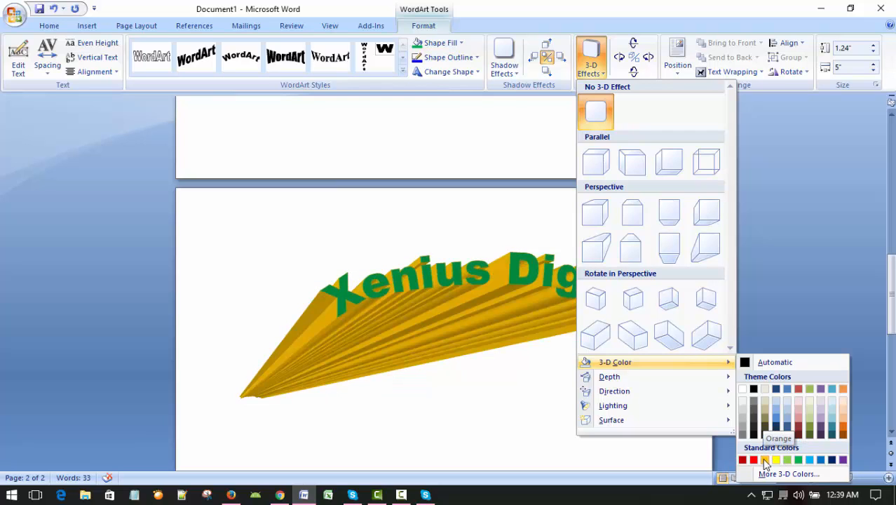
click(776, 460)
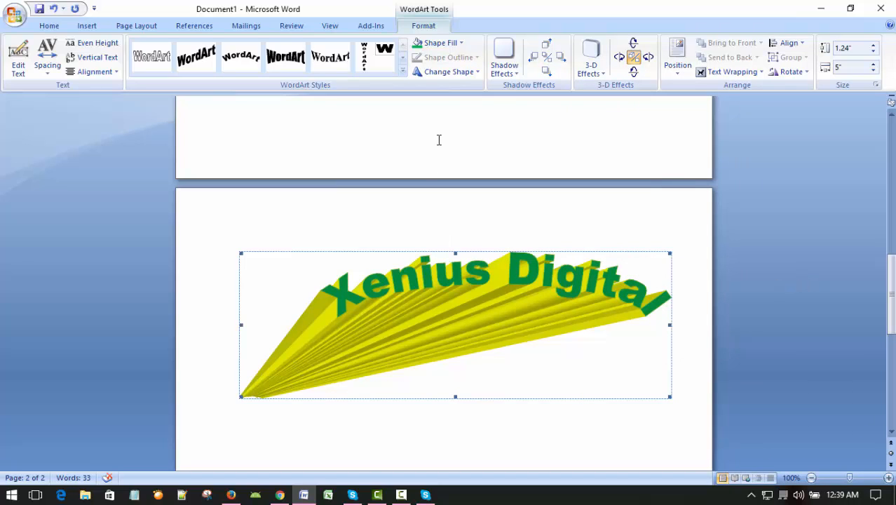
Fill the WordArt with the Brown marble texture and give it the fifth drop shadow style.
click(460, 42)
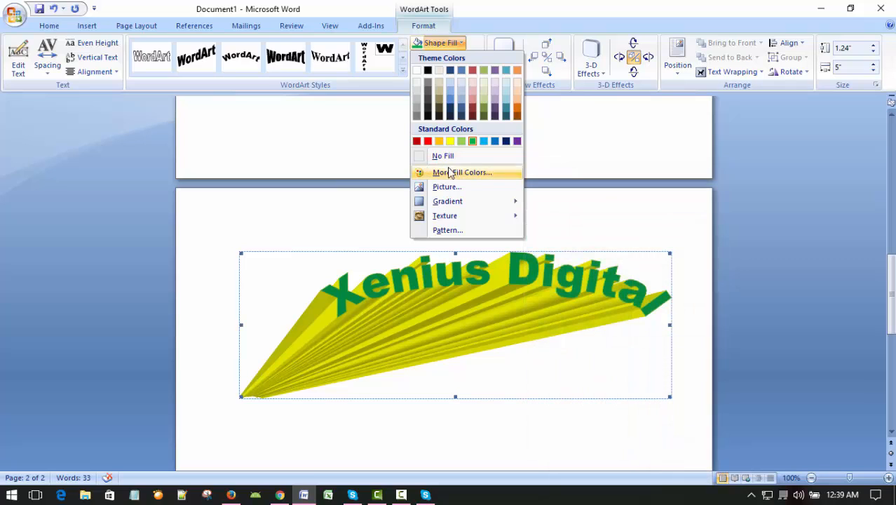
mouse_move(455, 201)
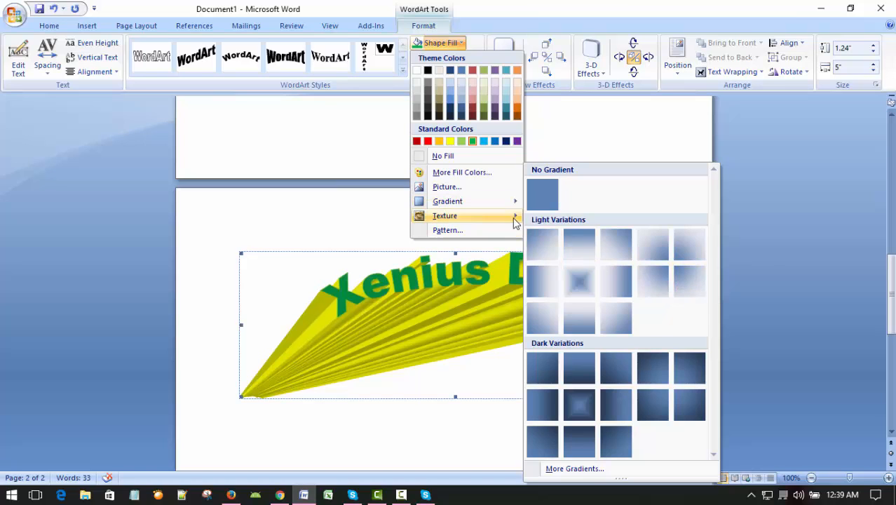
mouse_move(514, 217)
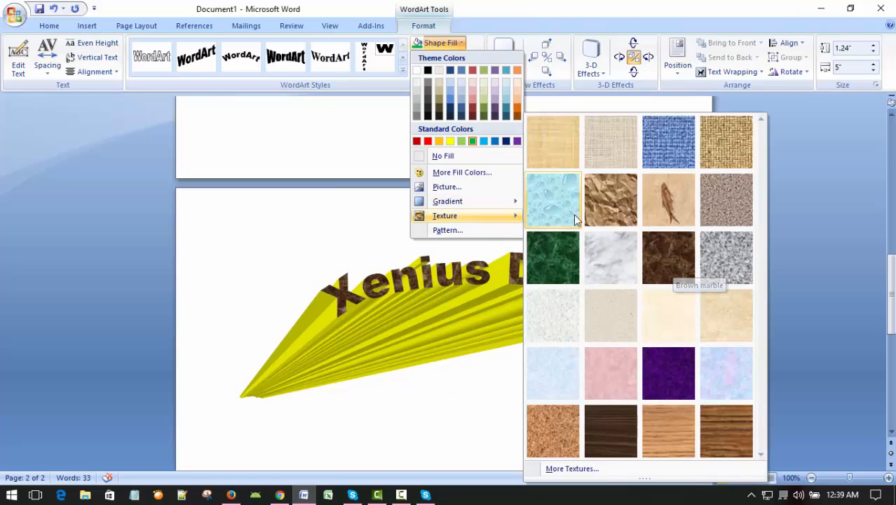
click(679, 257)
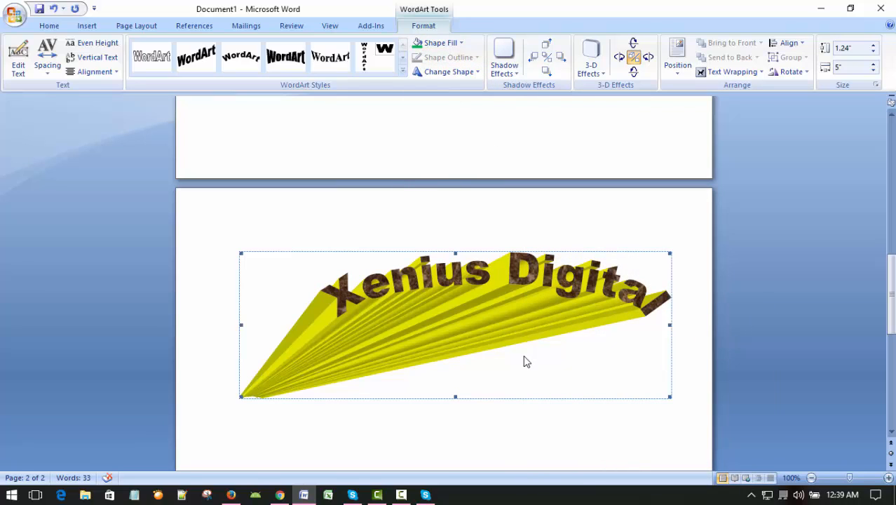
click(518, 73)
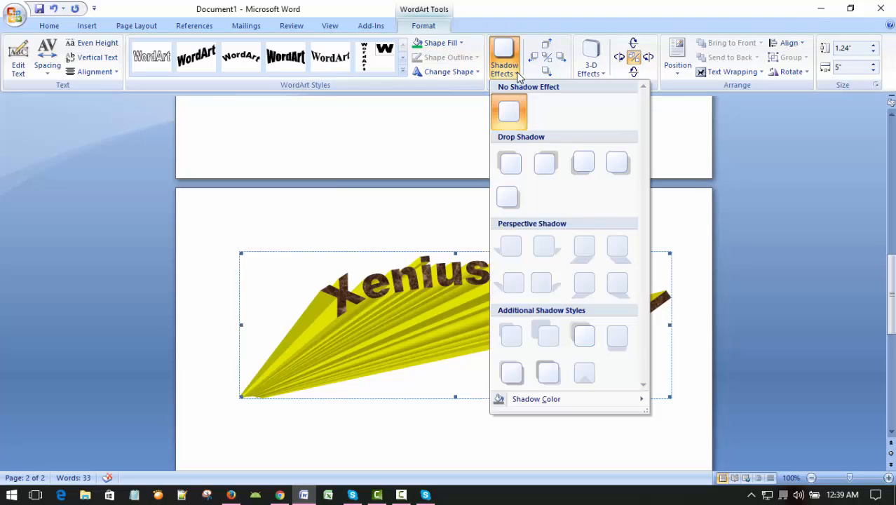
click(509, 199)
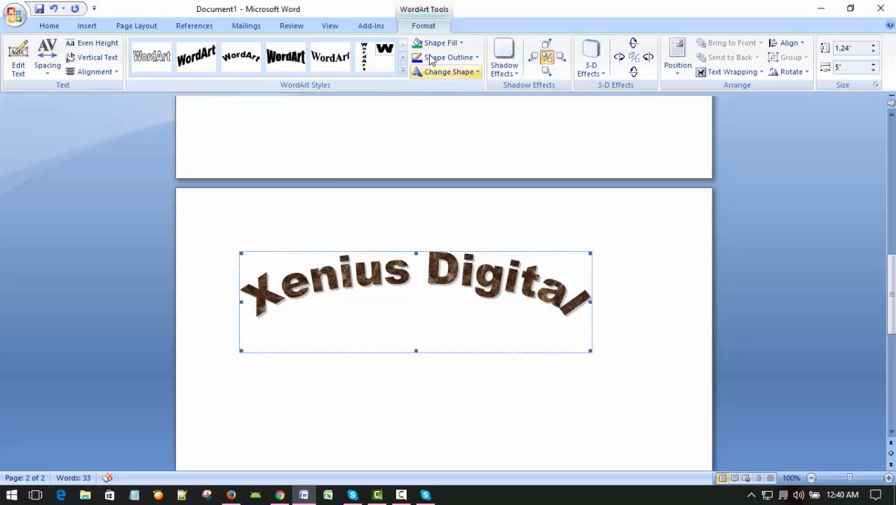
Examine the font sizes offered for editing the WordArt text and cancel without changing anything.
click(19, 68)
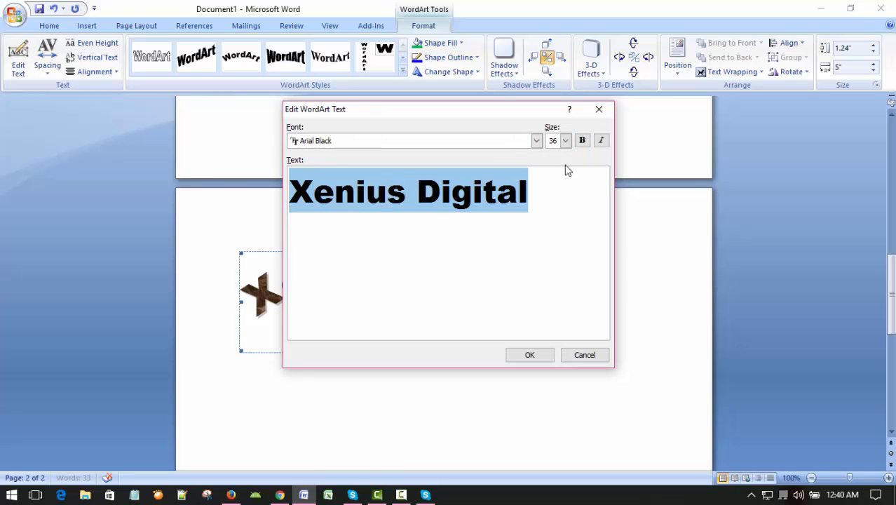
click(565, 140)
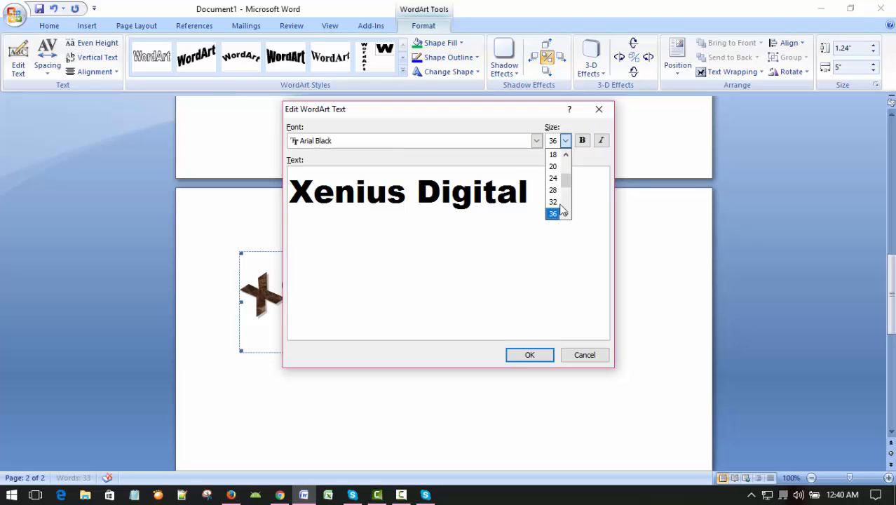
click(567, 217)
click(567, 217)
click(566, 216)
click(566, 216)
click(566, 217)
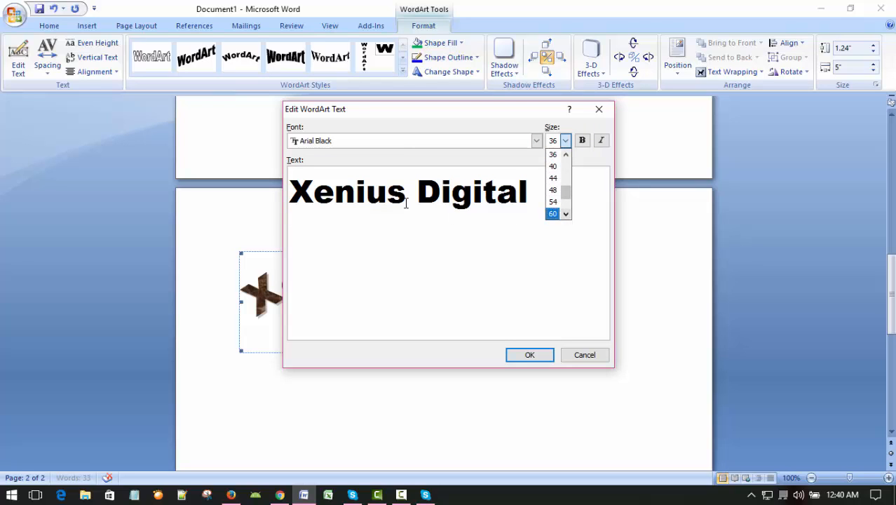
click(363, 260)
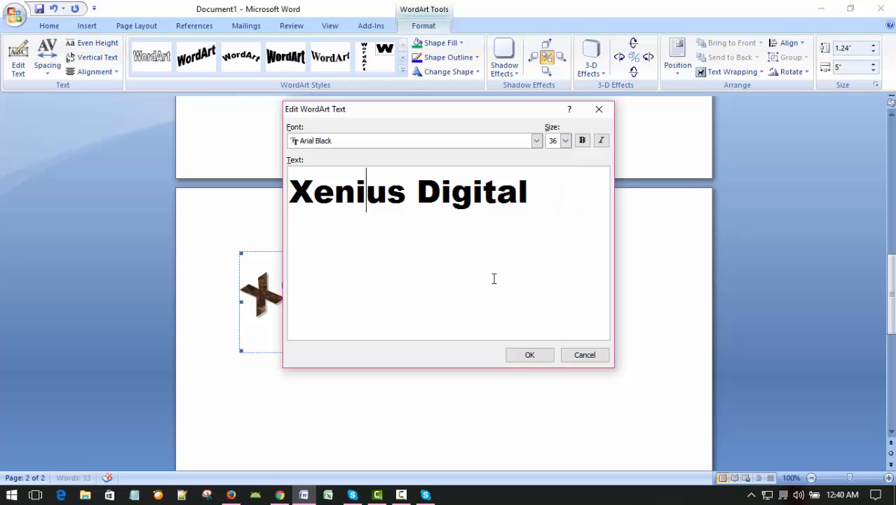
click(576, 357)
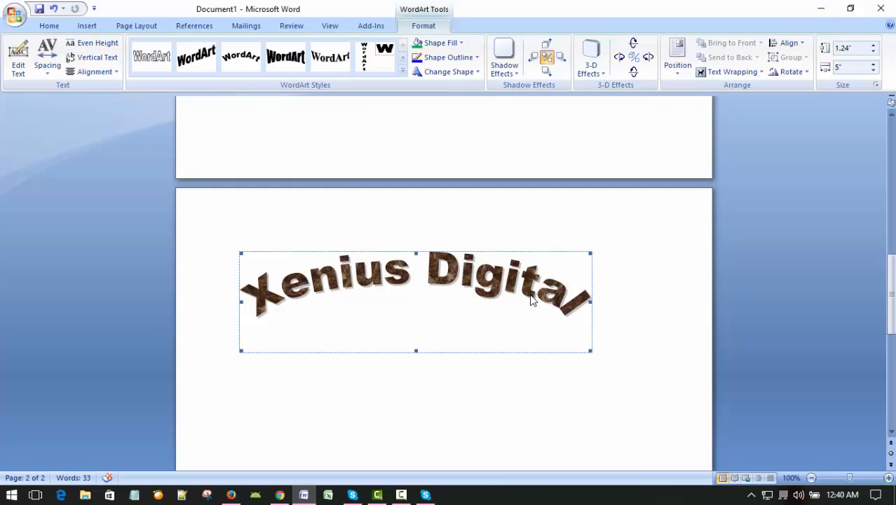
Set the WordArt's character spacing to Very Tight.
click(49, 61)
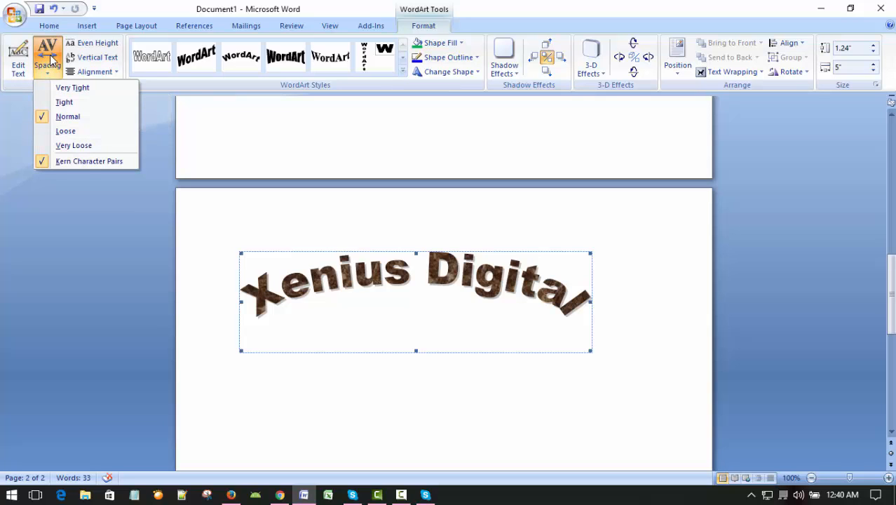
click(85, 90)
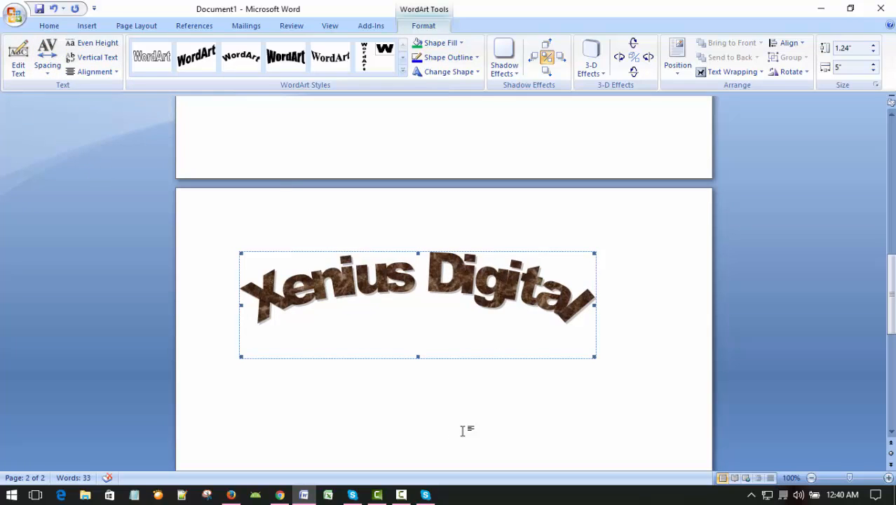
click(401, 495)
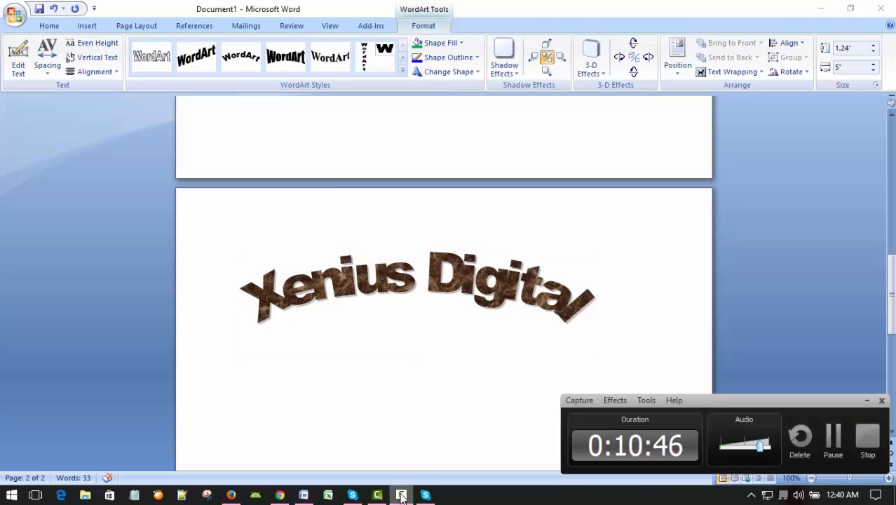
click(867, 400)
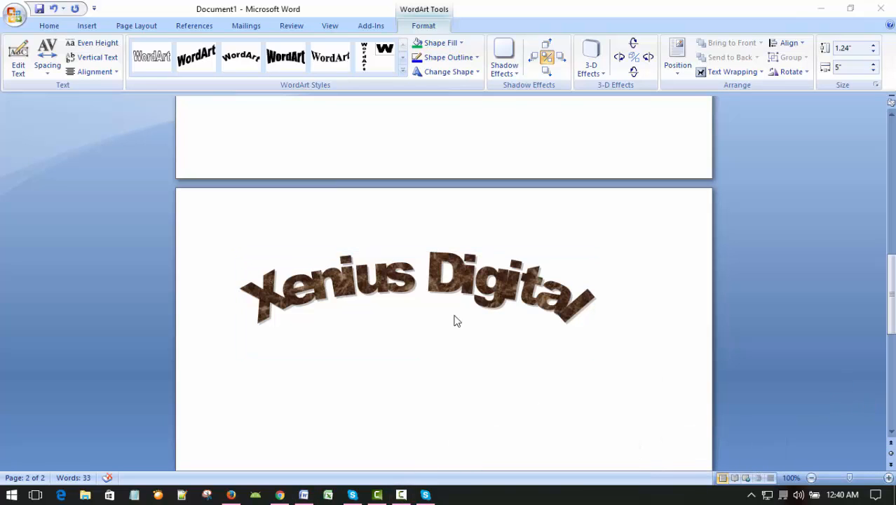
Try the Tight, Normal, Loose and Very Loose character spacings on the WordArt and set it back to Normal.
click(48, 68)
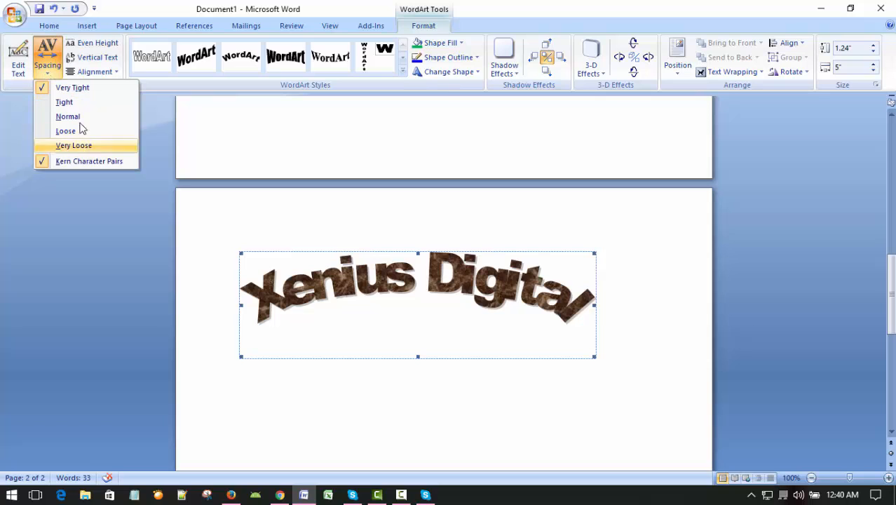
click(70, 103)
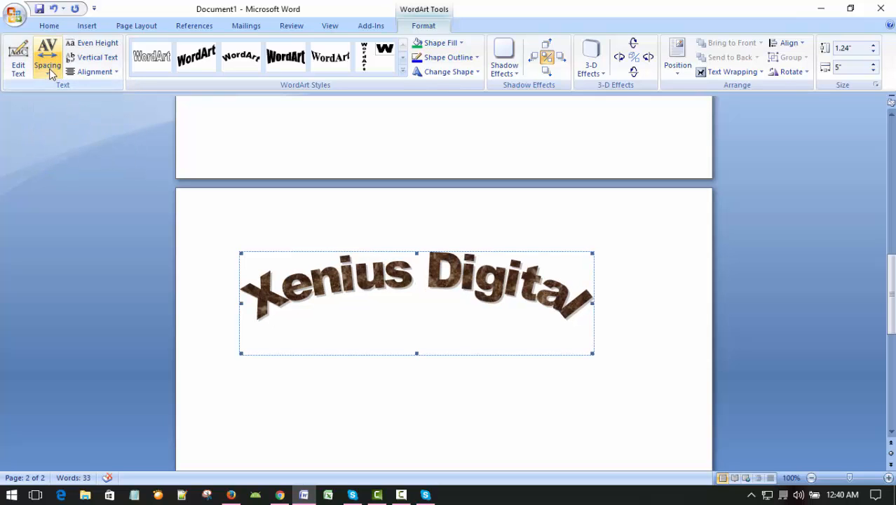
click(51, 74)
click(74, 116)
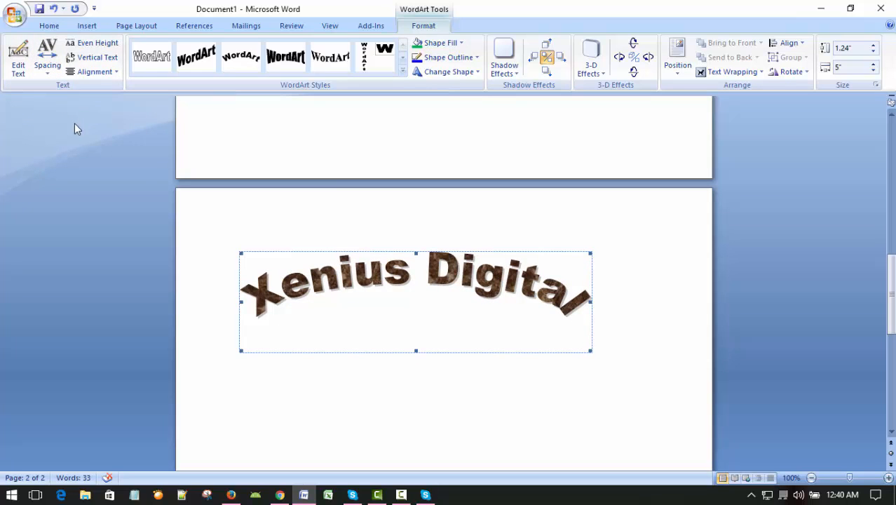
click(46, 70)
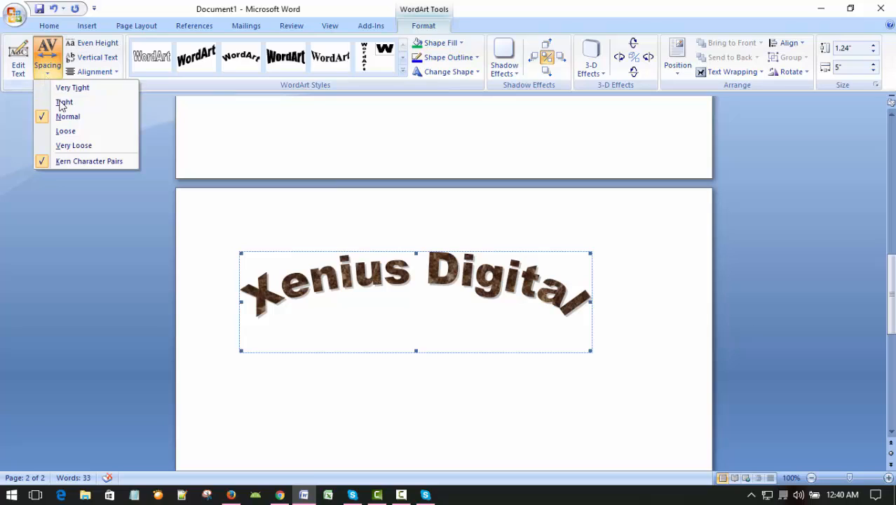
click(70, 133)
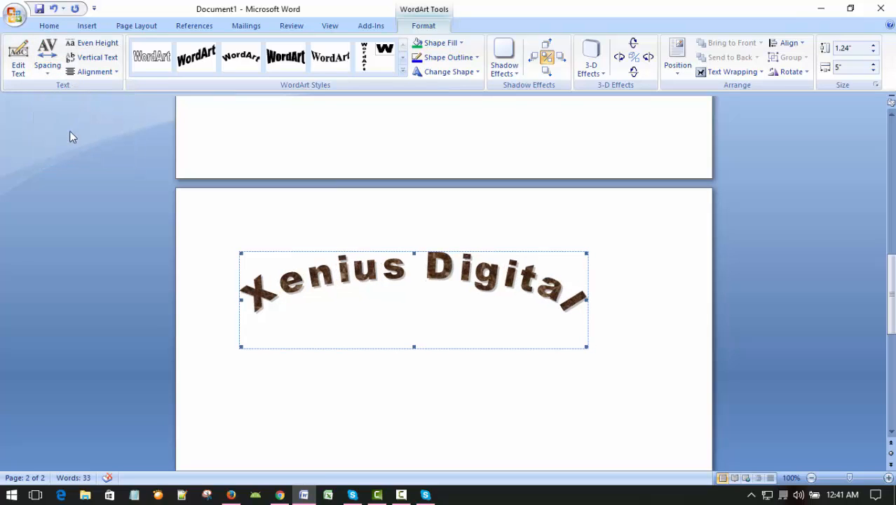
click(47, 70)
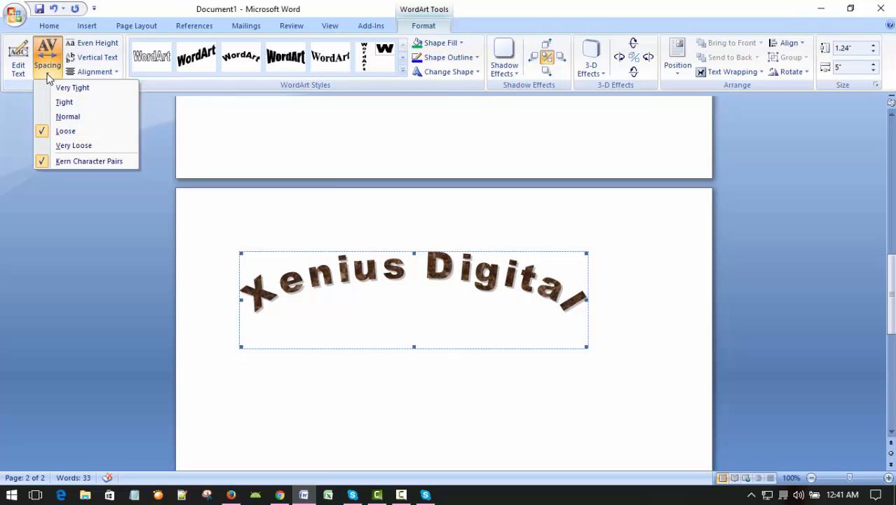
click(57, 146)
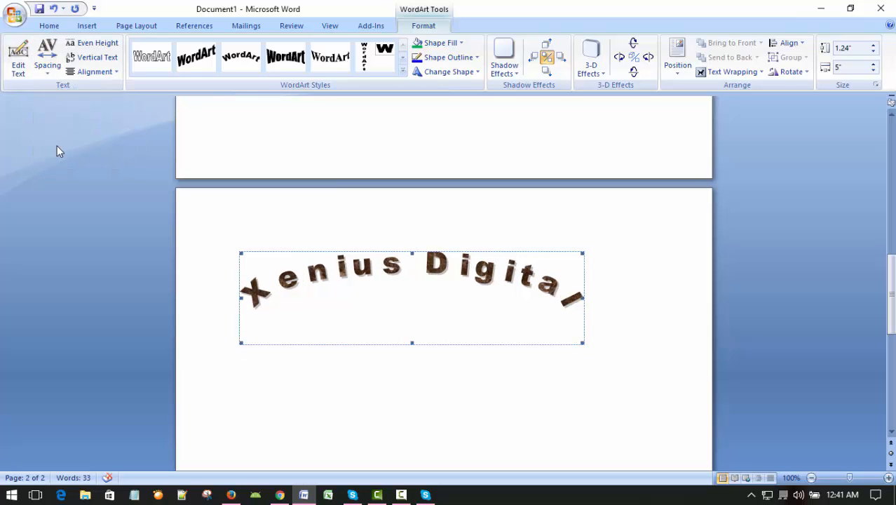
click(47, 69)
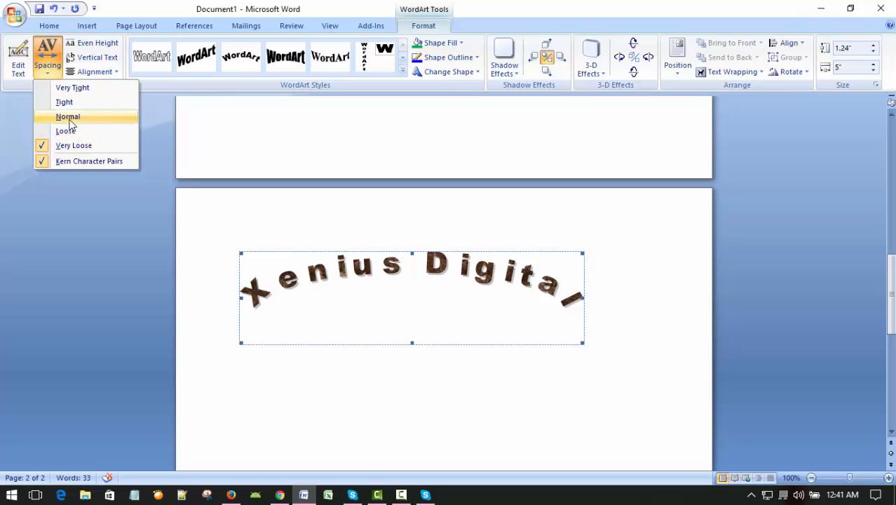
click(69, 120)
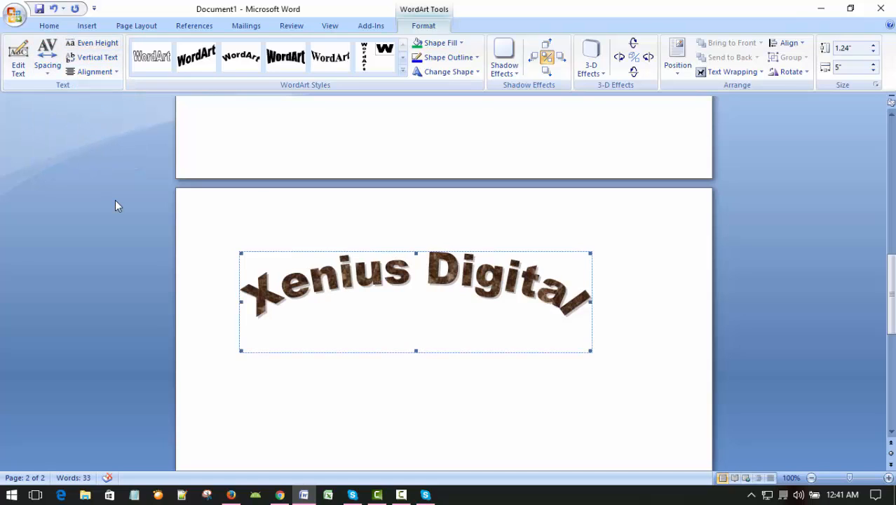
Stack the letters of the "Xenius Digital" WordArt vertically.
click(101, 60)
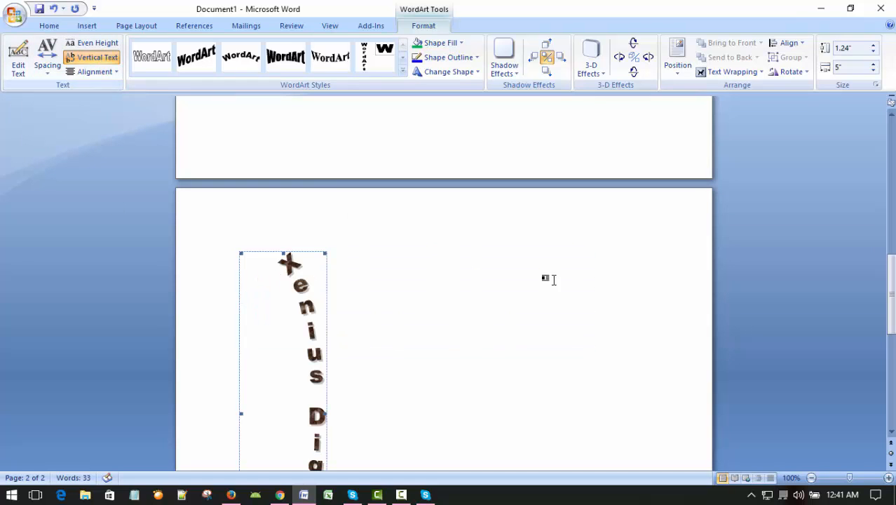
Apply the black vertical stacked WordArt style to "Xenius Digital" and fill its letters with the darkest theme orange.
scroll(540, 277, down, 1)
scroll(539, 277, down, 1)
scroll(536, 274, up, 2)
click(364, 68)
scroll(540, 231, down, 10)
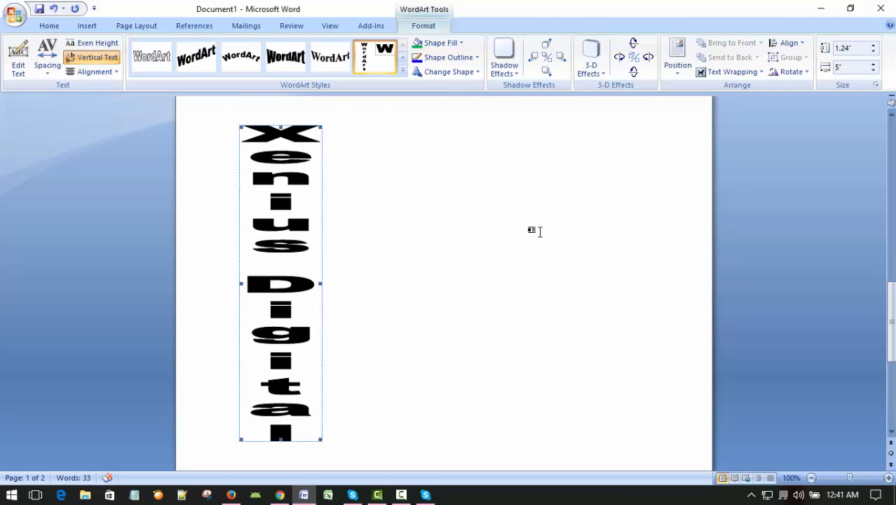
scroll(539, 231, up, 8)
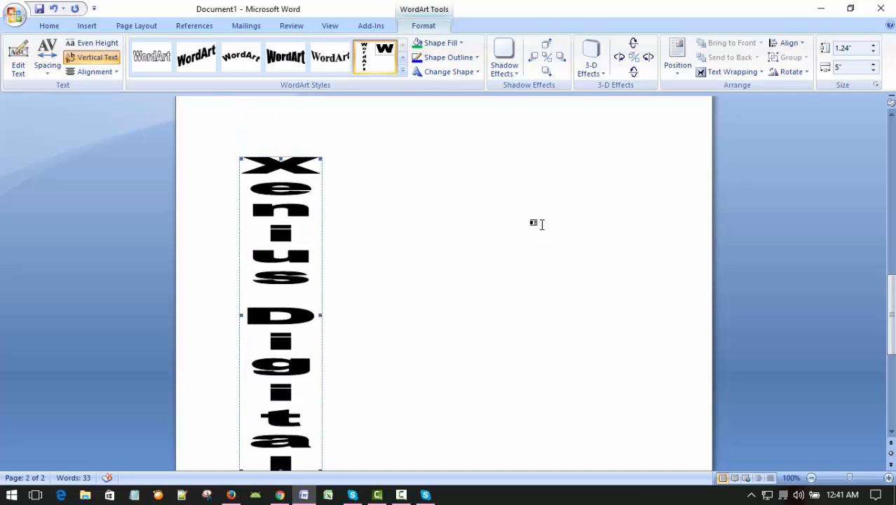
click(438, 42)
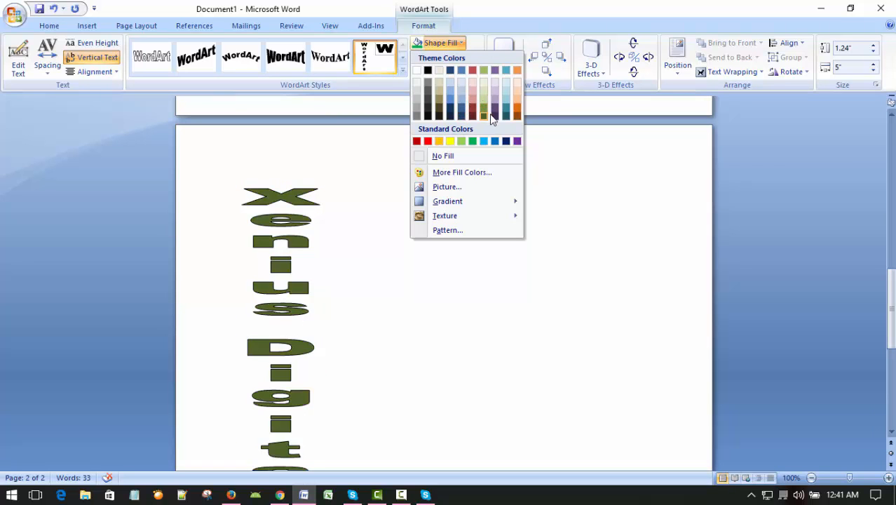
click(517, 116)
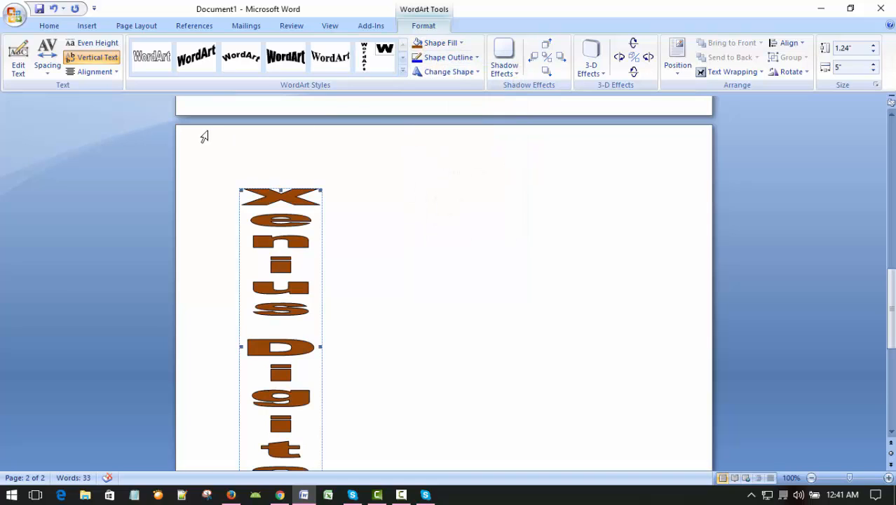
Apply the plain outlined WordArt style to "Xenius Digital", try Left Align, and set its alignment to Word Justify.
click(152, 56)
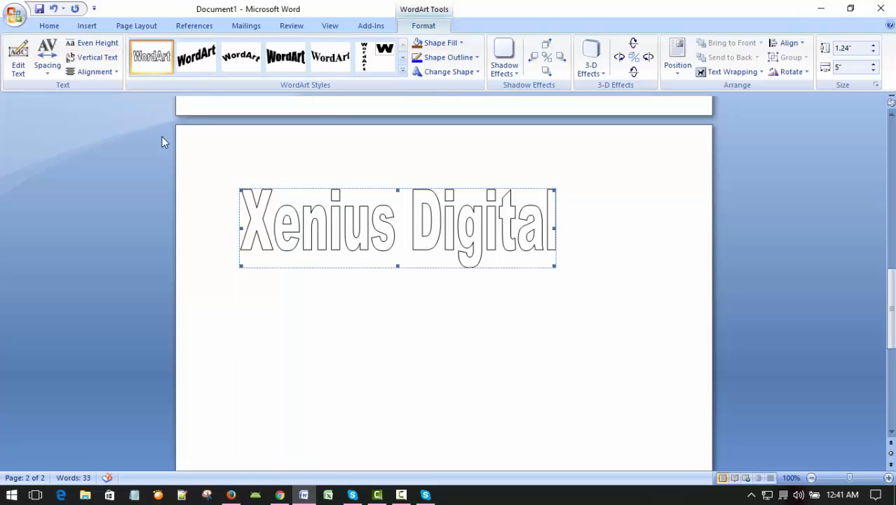
click(111, 72)
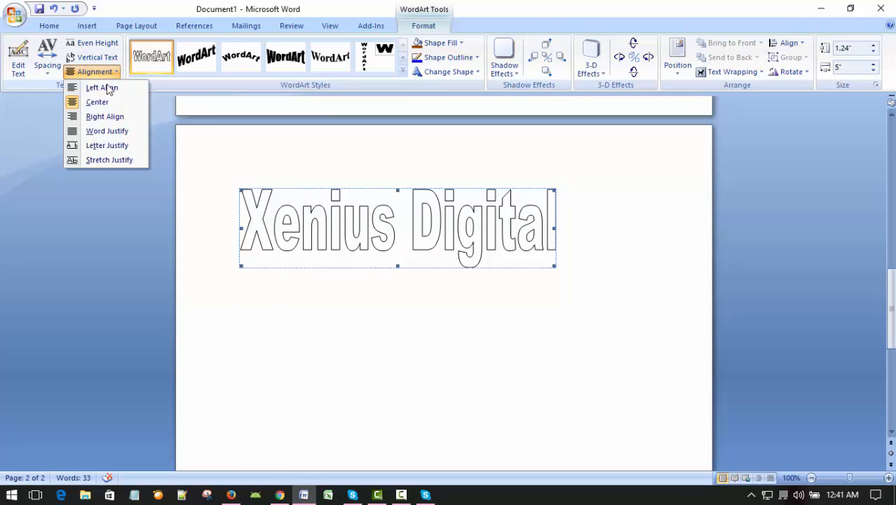
click(93, 87)
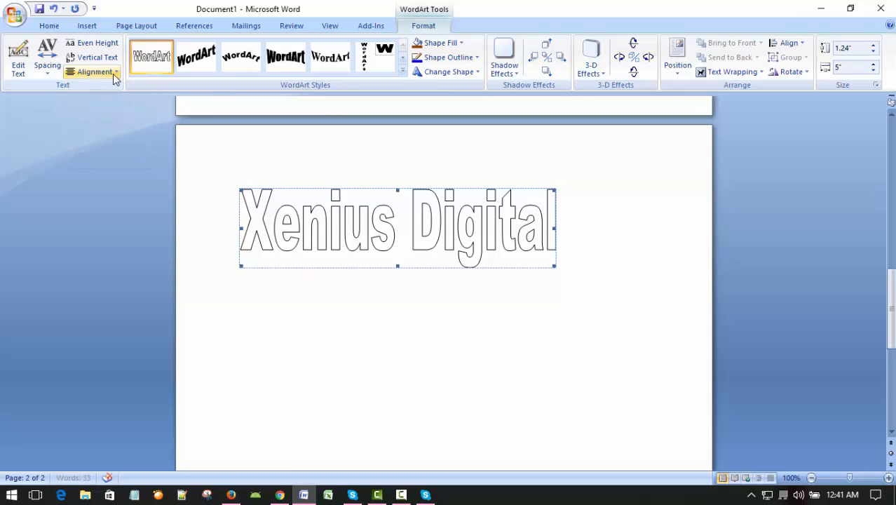
click(112, 72)
click(105, 131)
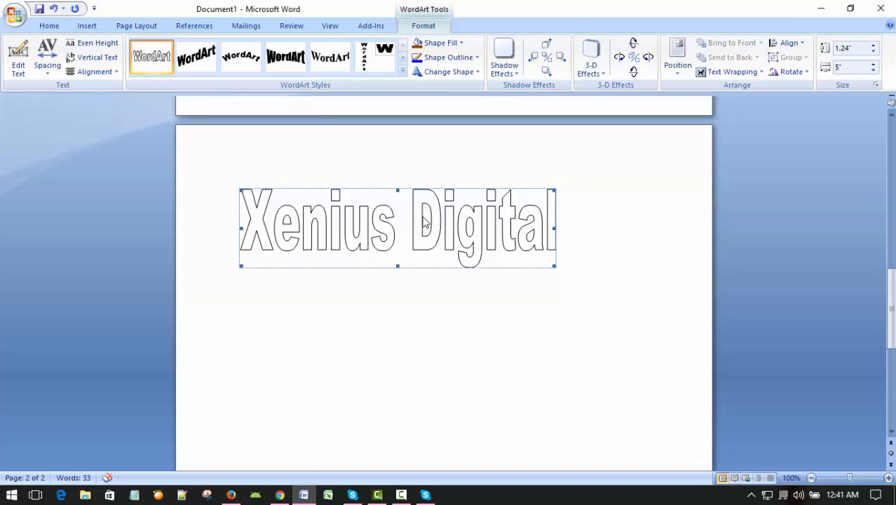
Apply the black upward-slanting WordArt style to "Xenius Digital" and set its text alignment to Center.
click(196, 57)
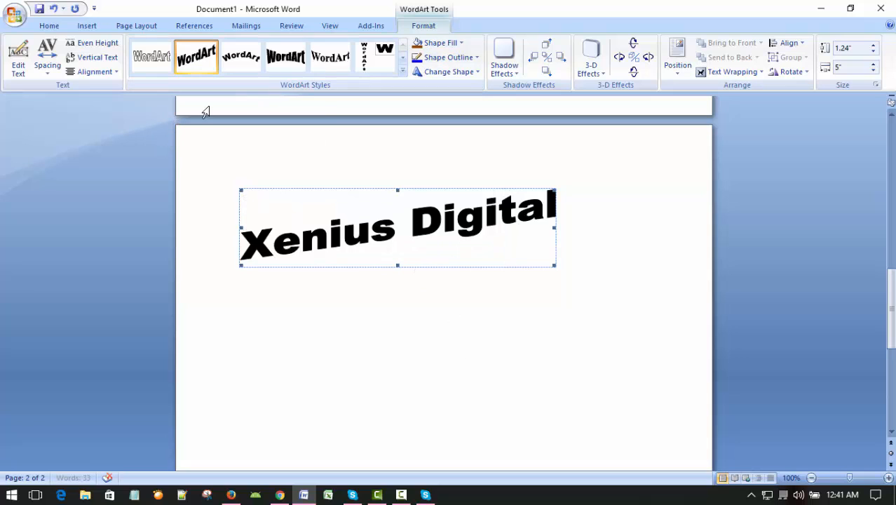
click(94, 72)
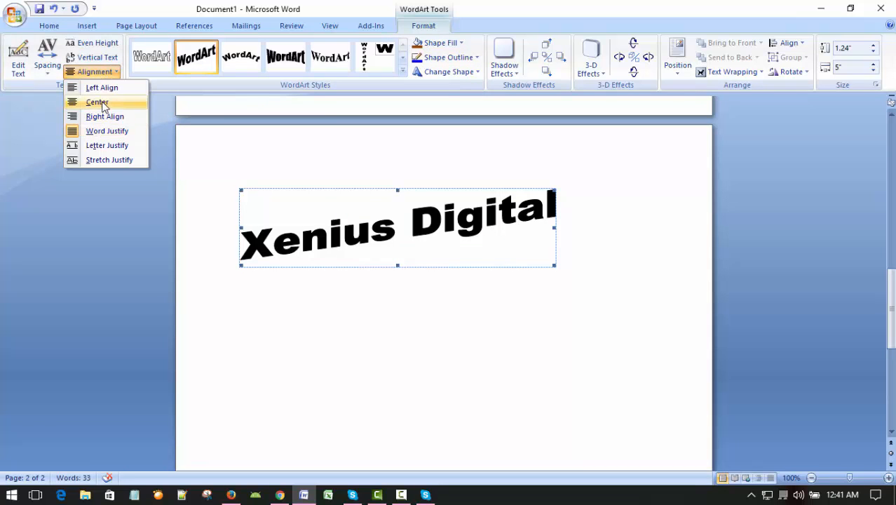
click(101, 101)
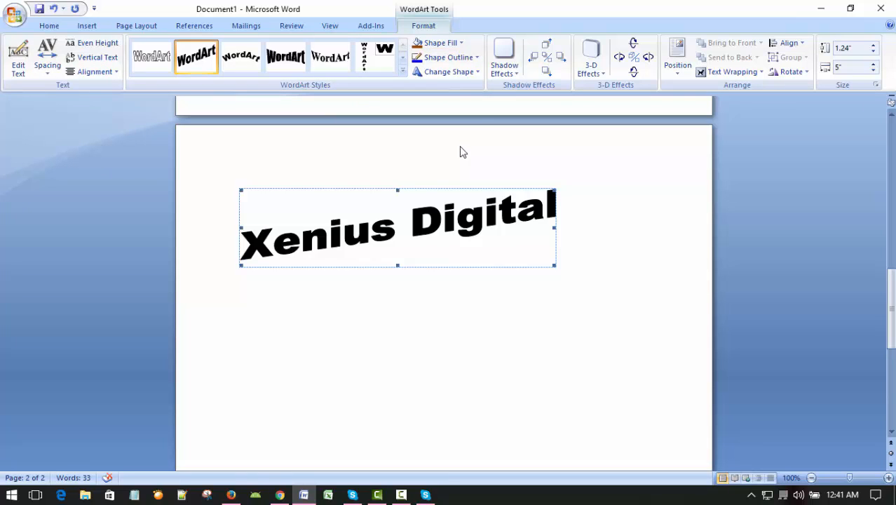
click(476, 59)
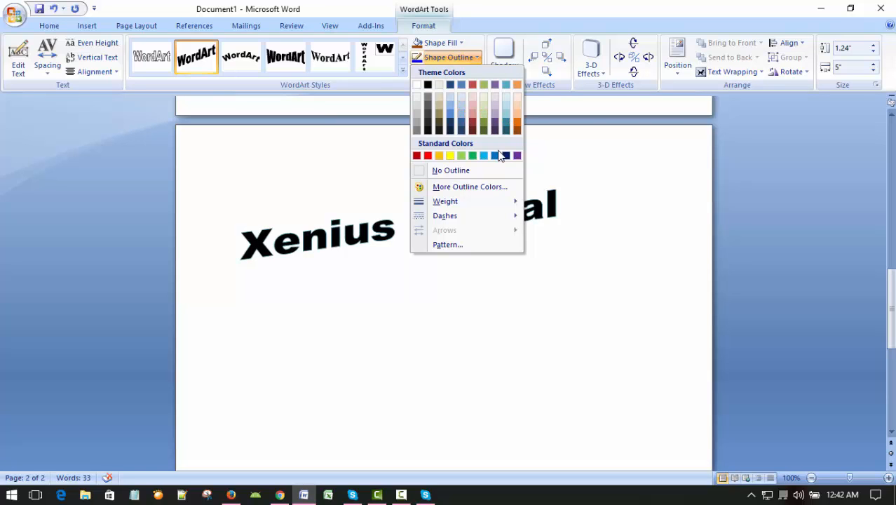
click(497, 194)
click(726, 250)
click(735, 219)
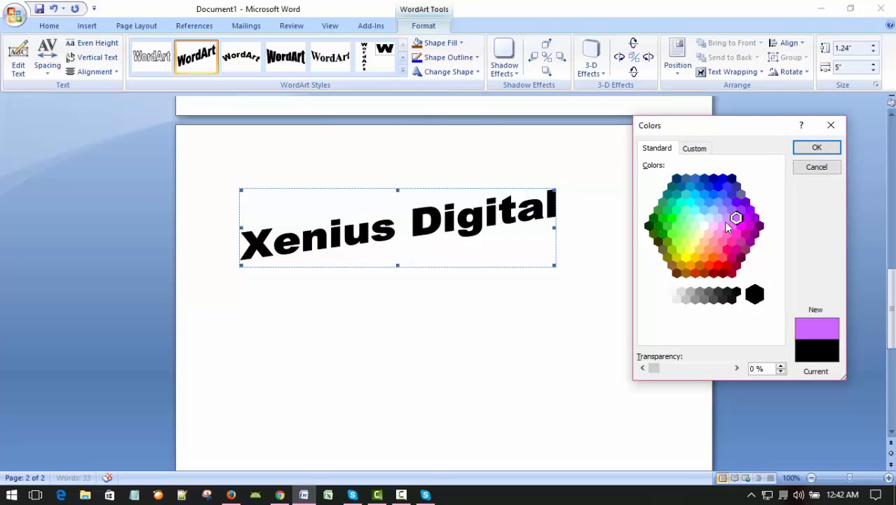
click(671, 235)
click(690, 265)
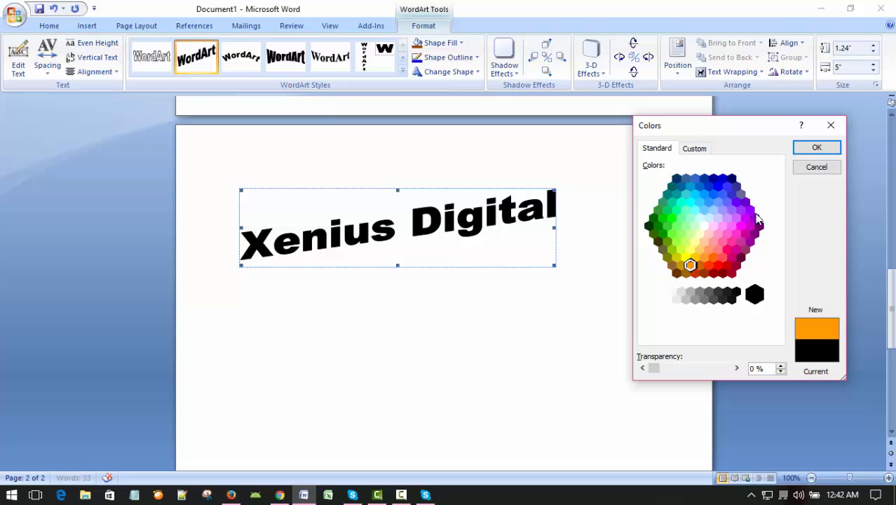
click(694, 148)
click(816, 167)
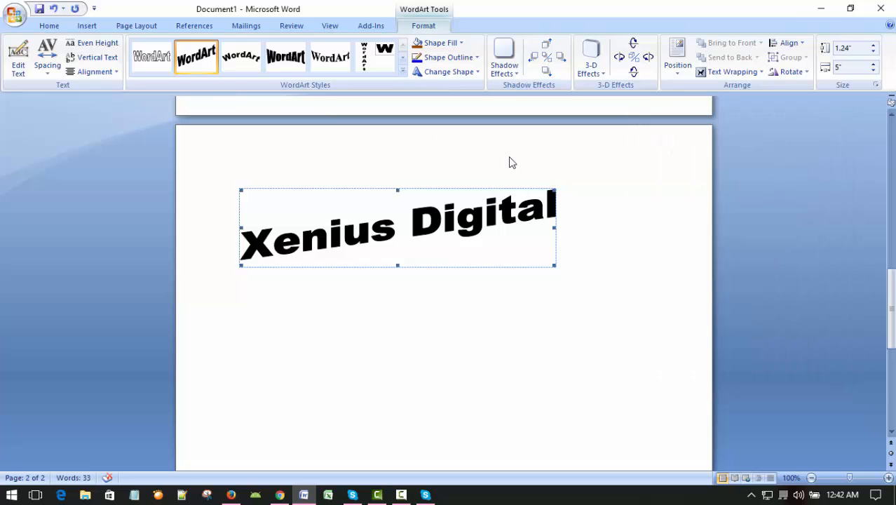
Give the "Xenius Digital" WordArt a standard red outline and change its shape to the first double-wave warp.
click(477, 59)
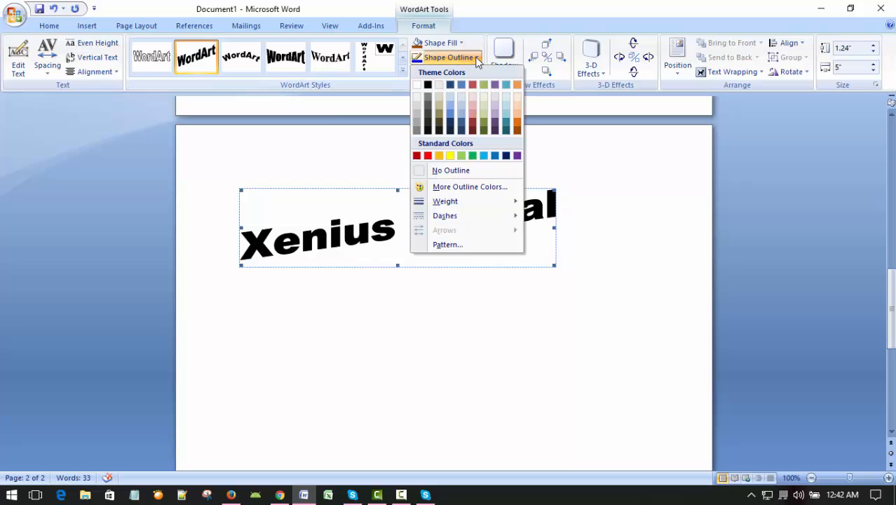
click(428, 156)
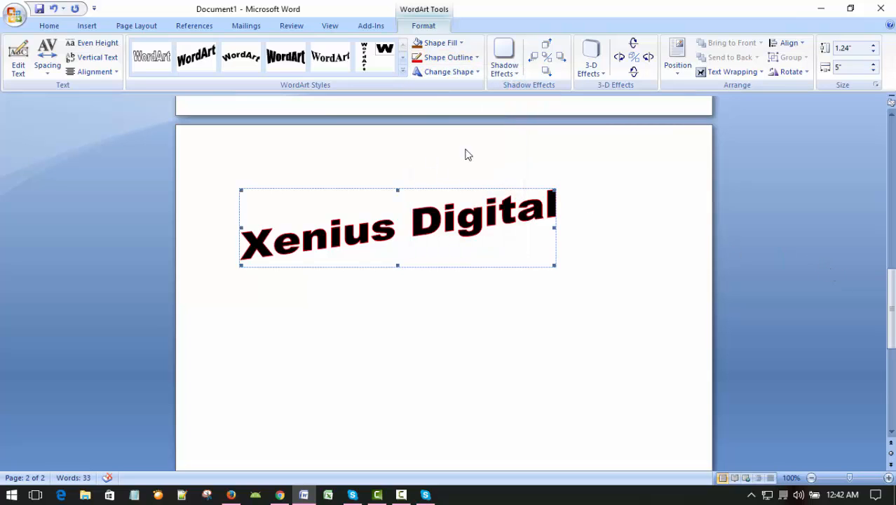
click(478, 73)
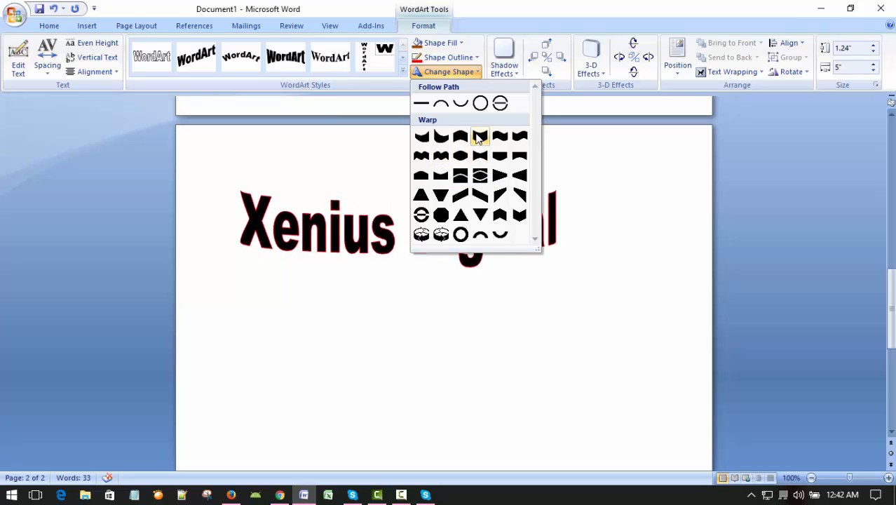
click(420, 156)
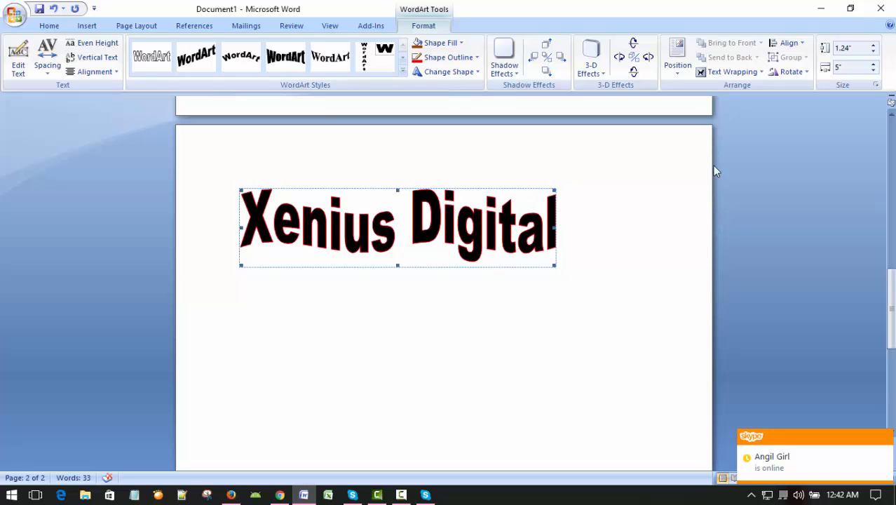
Apply the last Perspective 3-D effect to the "Xenius Digital" WordArt and set its 3-D color to standard Orange.
click(634, 57)
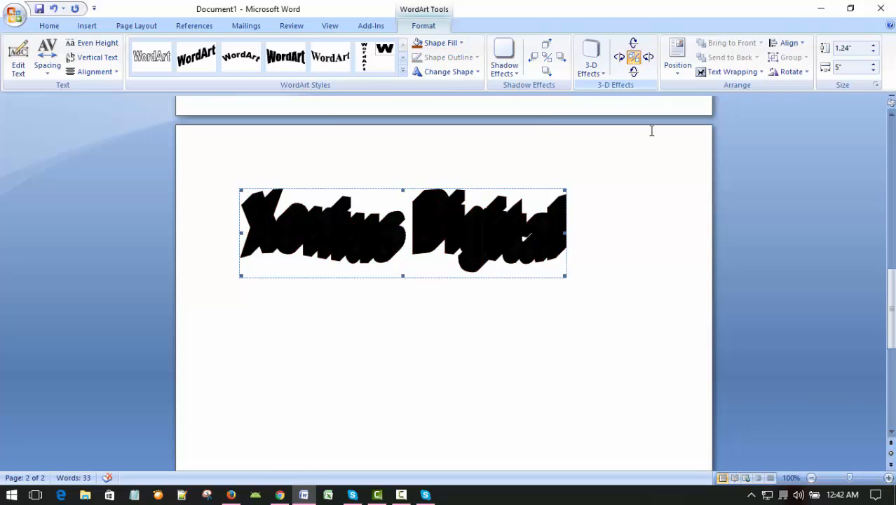
click(634, 58)
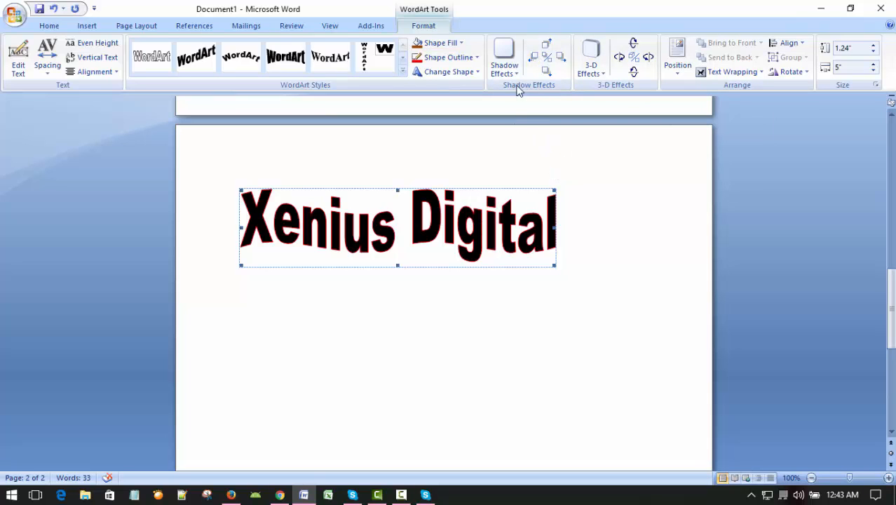
click(593, 65)
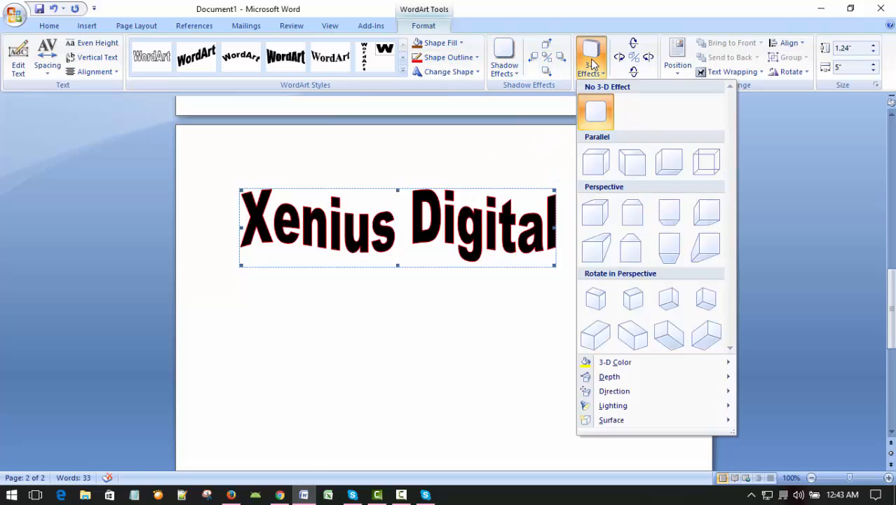
click(704, 250)
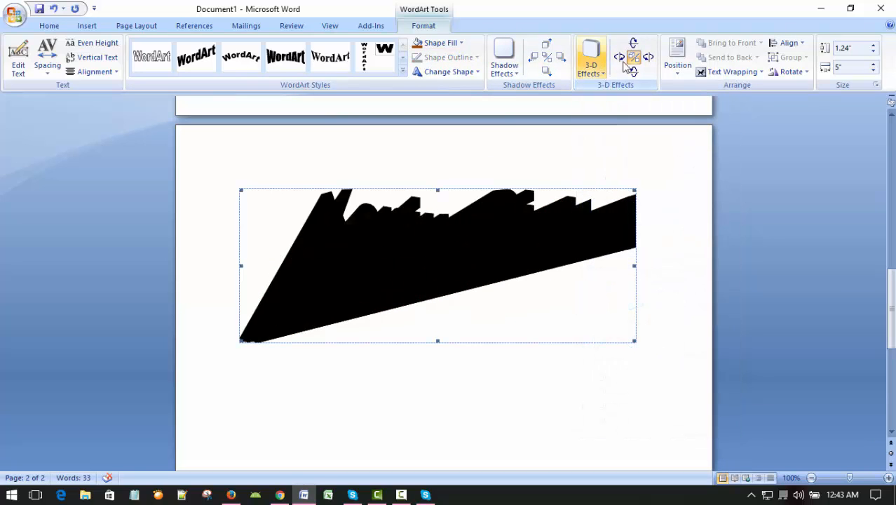
click(592, 62)
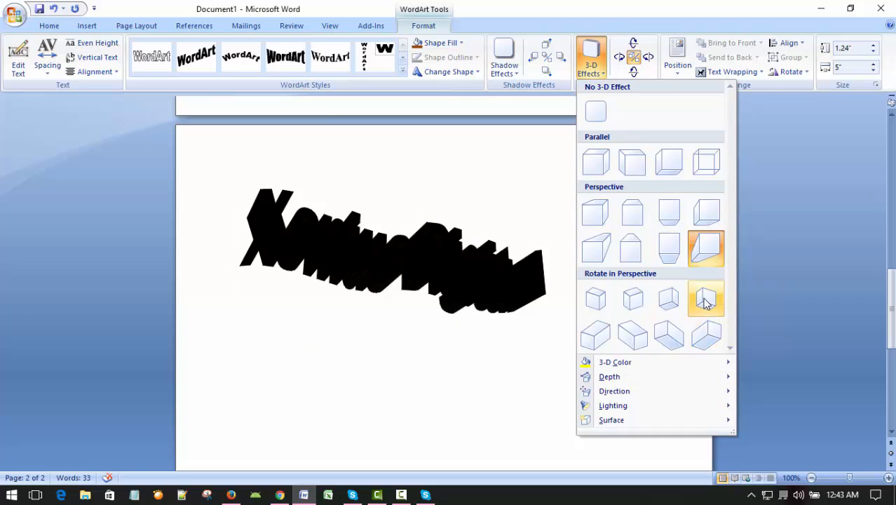
mouse_move(629, 360)
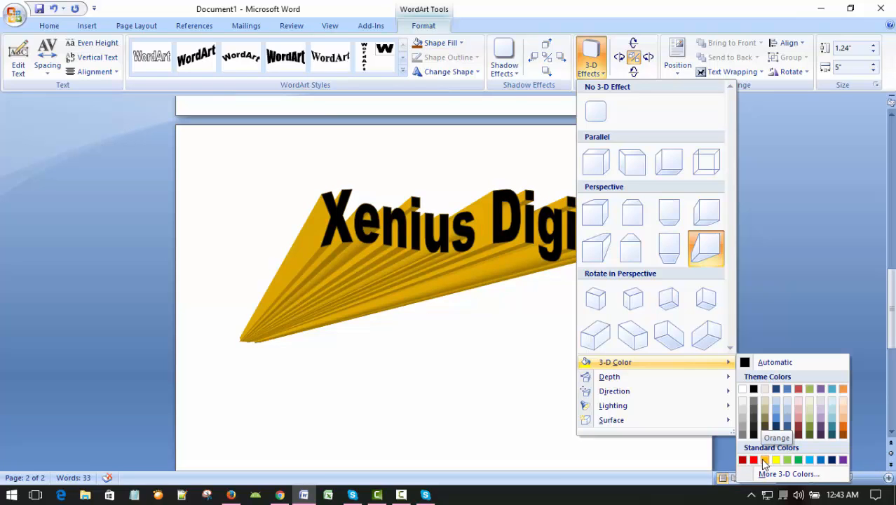
click(765, 460)
scroll(698, 297, down, 1)
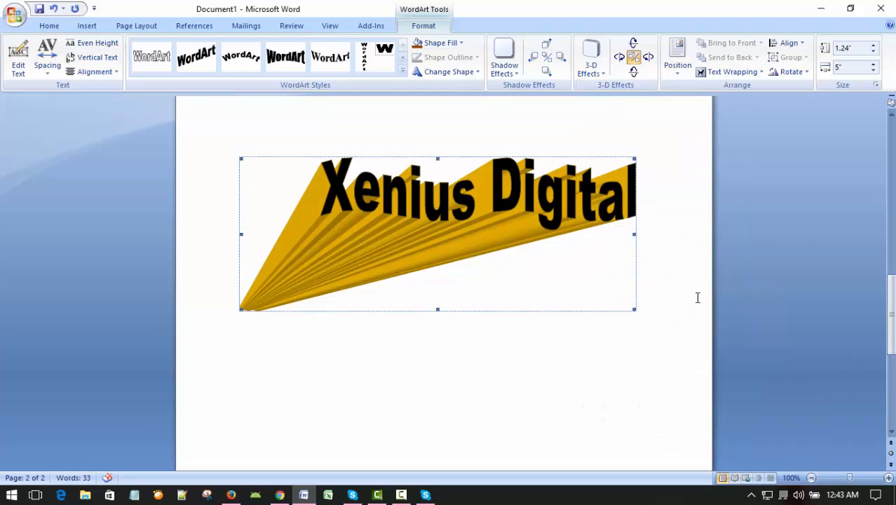
Insert a page break after the WordArt to start a new blank third page.
scroll(673, 278, down, 5)
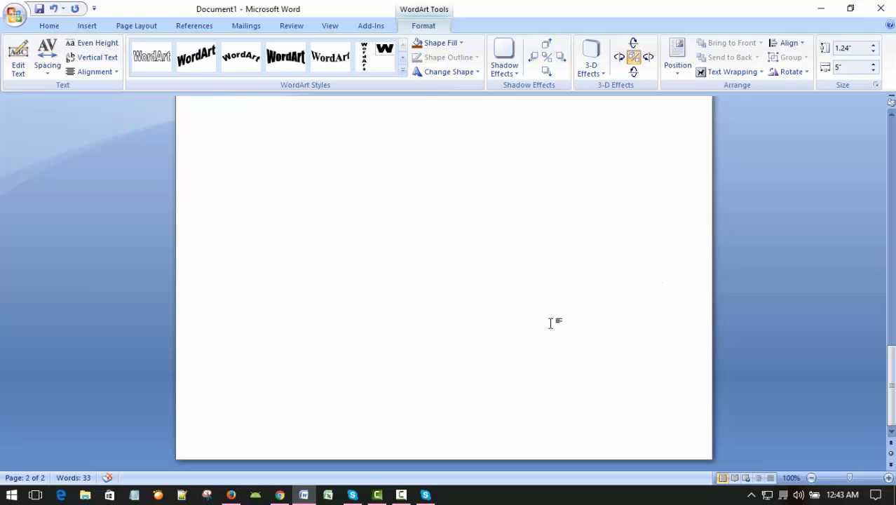
click(534, 359)
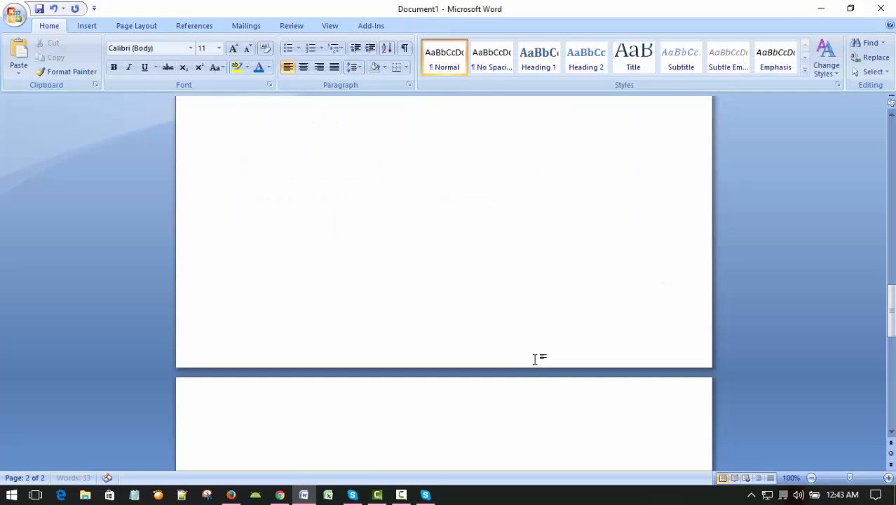
key(ctrl+Return)
scroll(514, 364, down, 5)
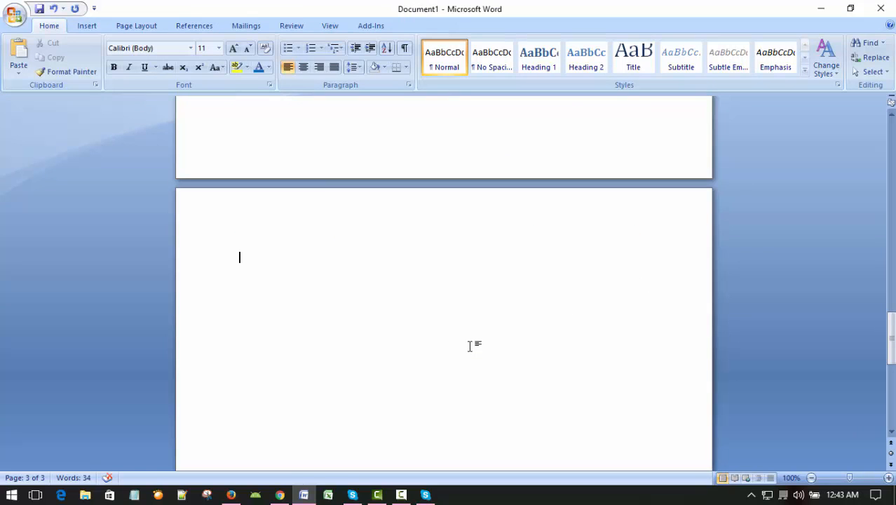
scroll(470, 347, down, 1)
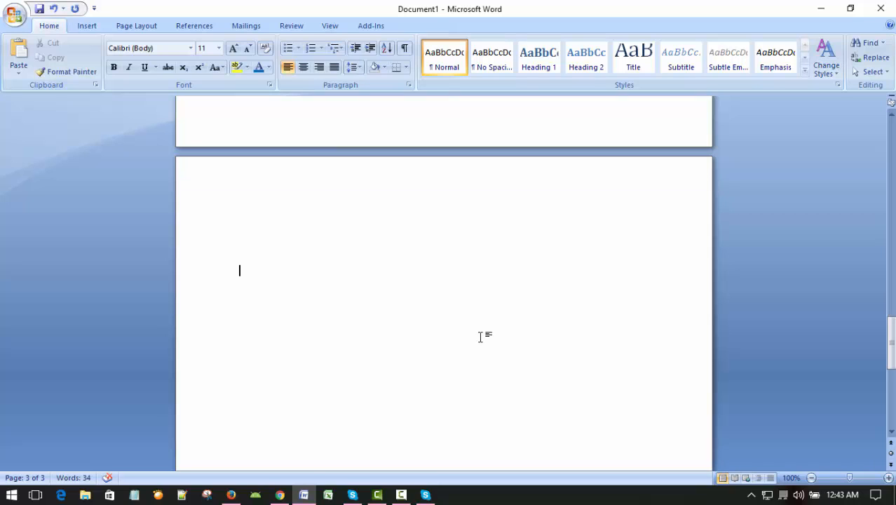
scroll(525, 285, down, 2)
scroll(524, 284, up, 2)
Start a new WordArt on the blank third page with the black arched style and set its font to SutonnyMJ.
click(87, 27)
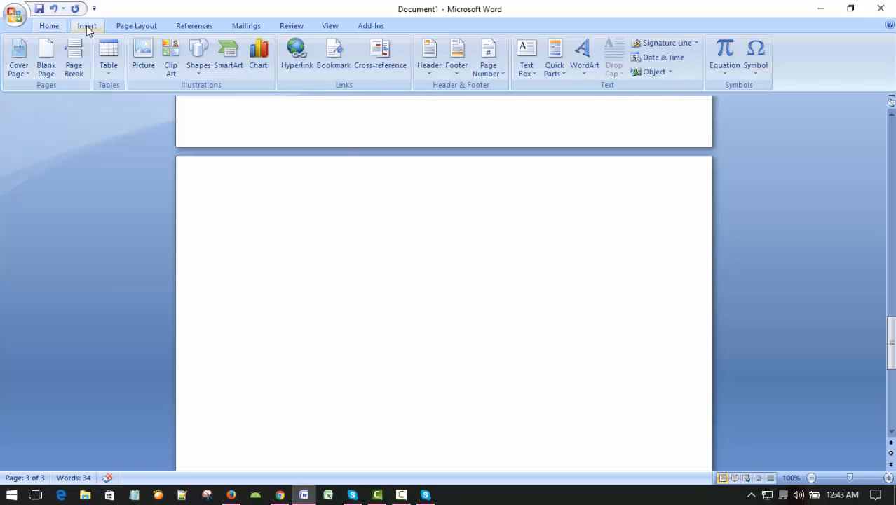
click(582, 54)
click(685, 98)
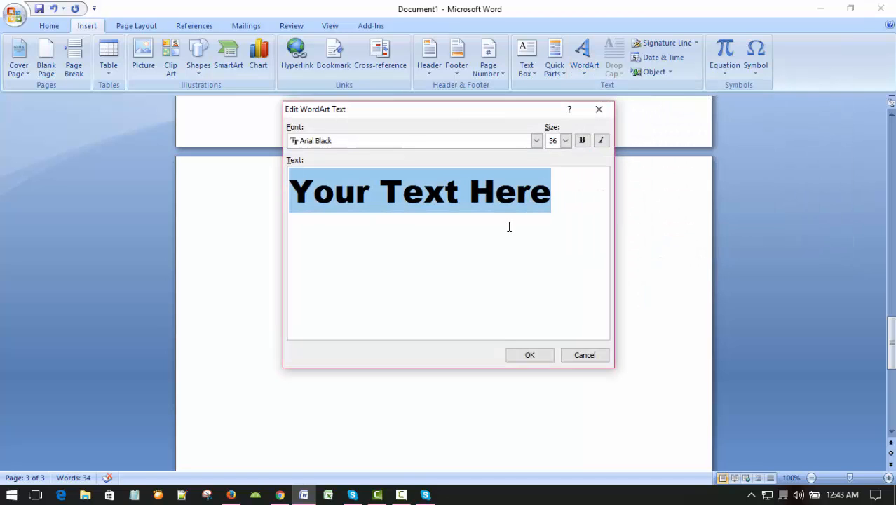
click(537, 141)
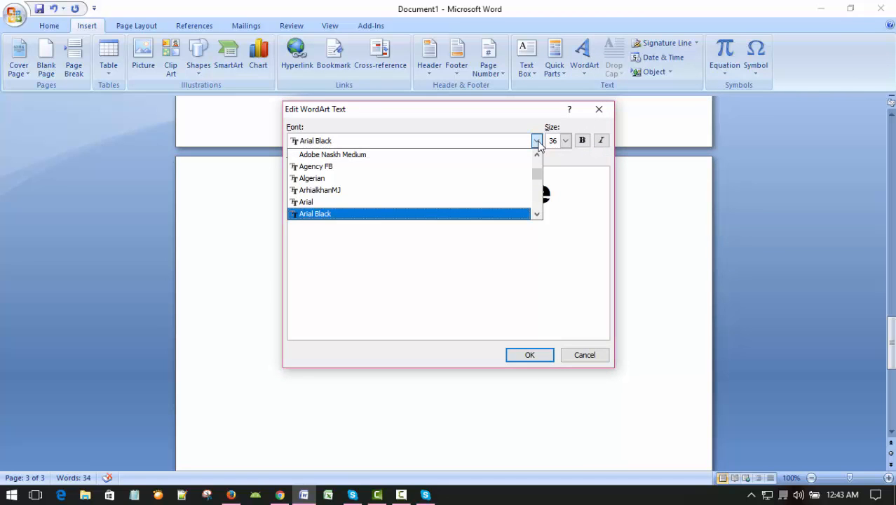
scroll(484, 174, down, 7)
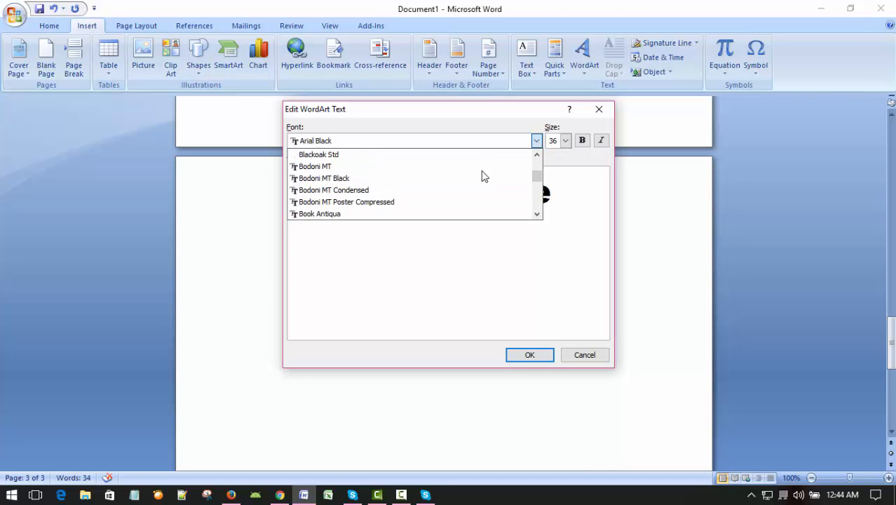
scroll(481, 178, down, 10)
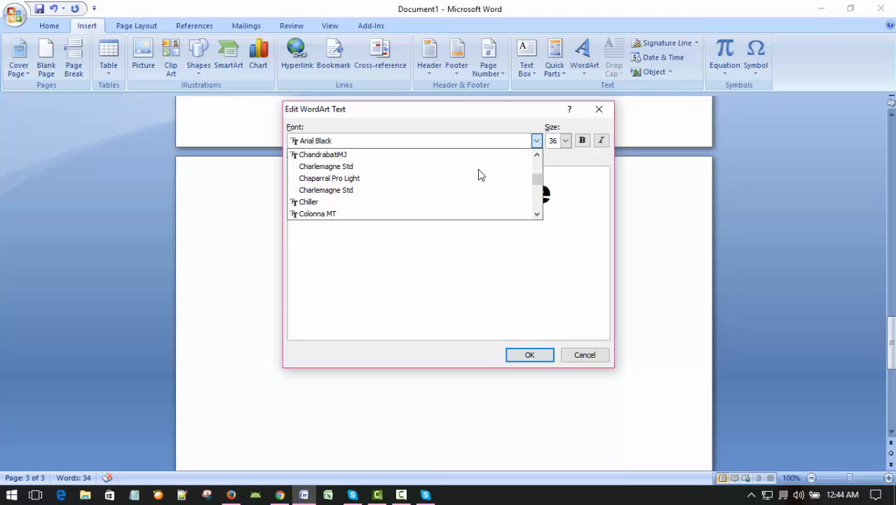
scroll(491, 176, down, 2)
drag(536, 181, 539, 200)
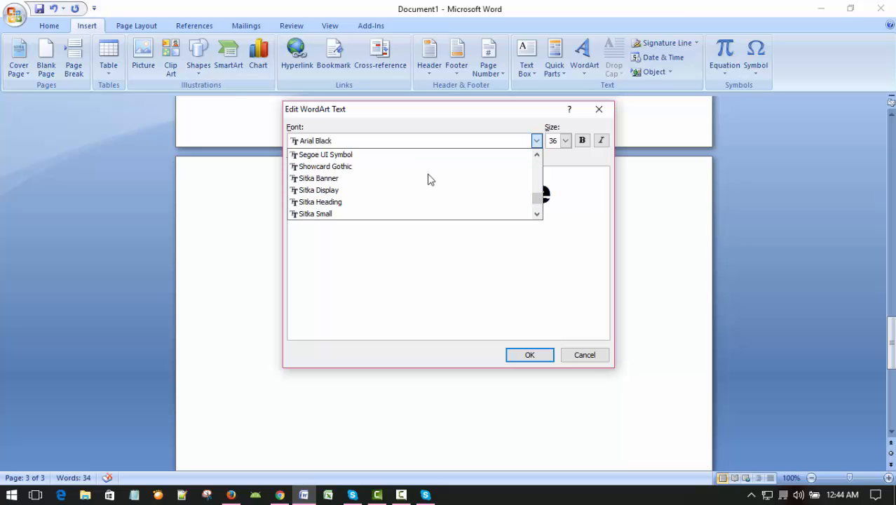
scroll(432, 182, down, 3)
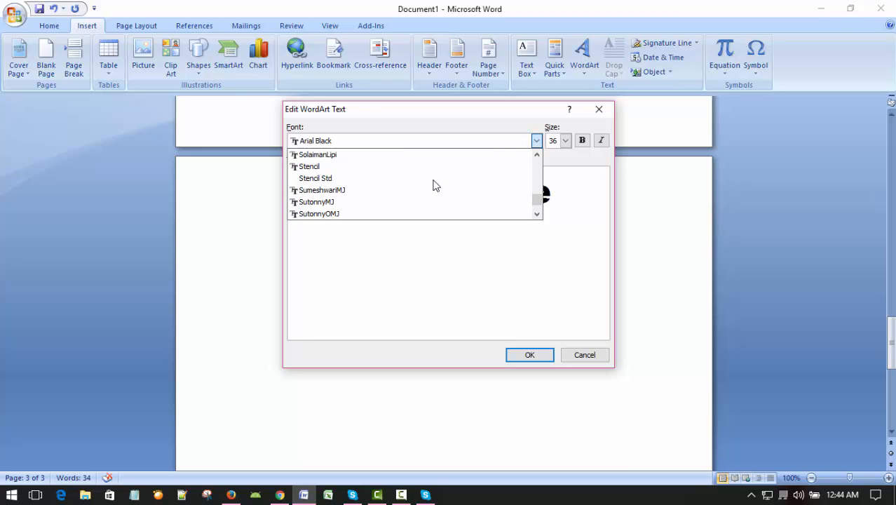
click(325, 204)
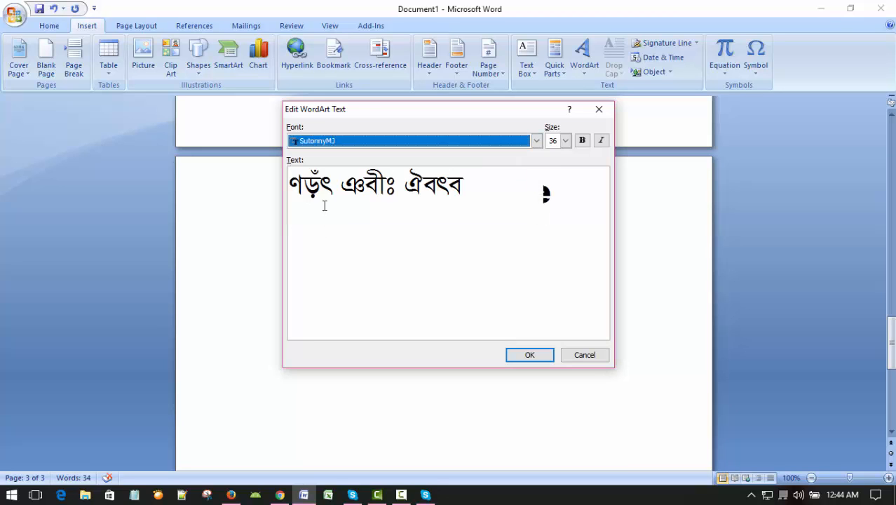
Replace the placeholder WordArt text with "জিনিয়াস ডিজিটাল".
click(497, 184)
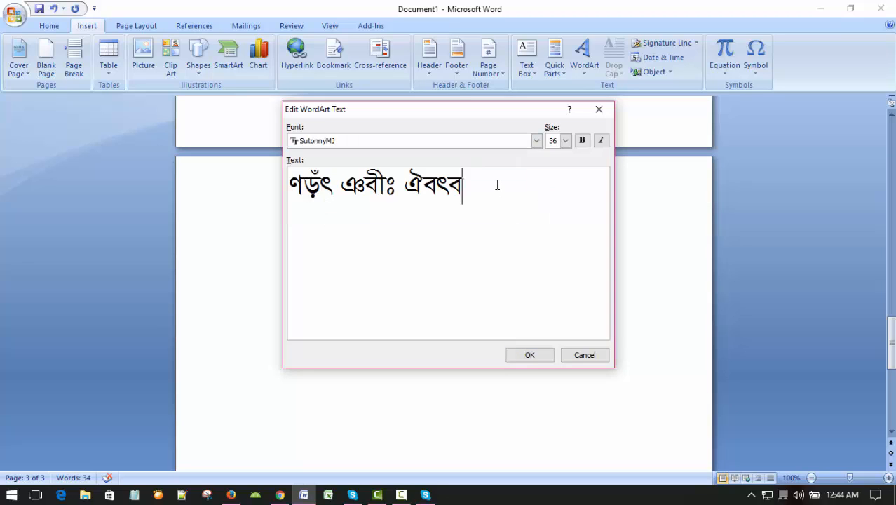
key(BackSpace)
key(BackSpace)
key(BackSpace)
key(BackSpace)
key(BackSpace)
key(BackSpace)
key(BackSpace)
key(BackSpace)
key(BackSpace)
key(BackSpace)
key(BackSpace)
key(BackSpace)
key(BackSpace)
key(BackSpace)
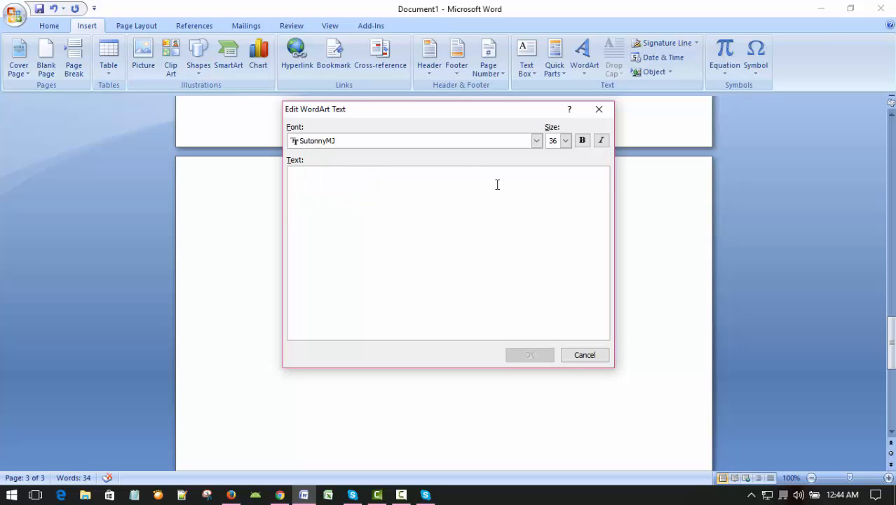
text(j)
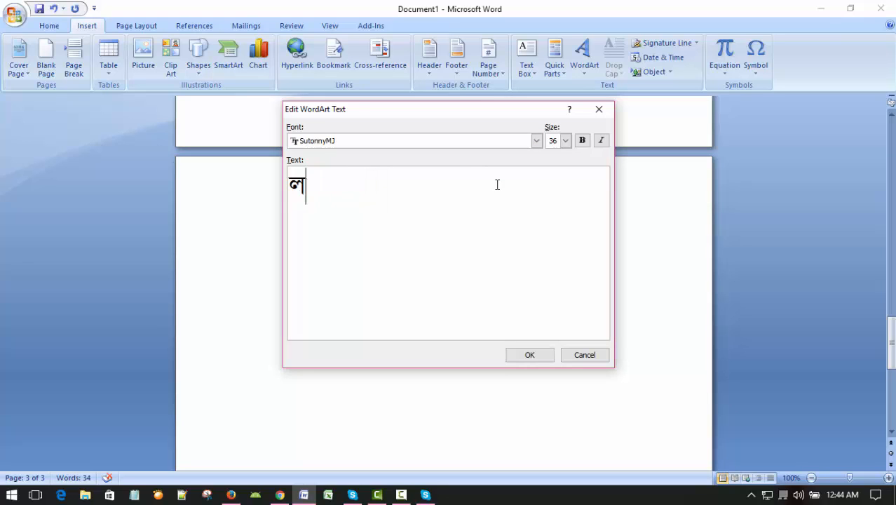
key(BackSpace)
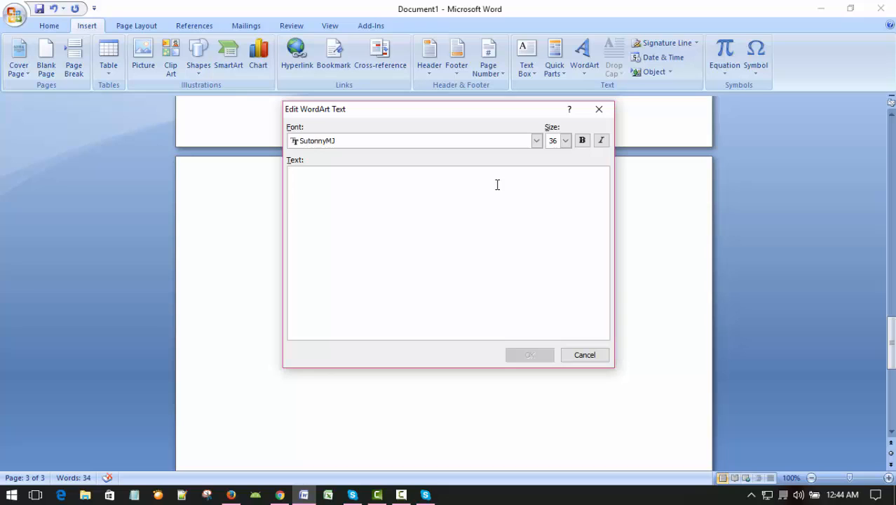
text(wR)
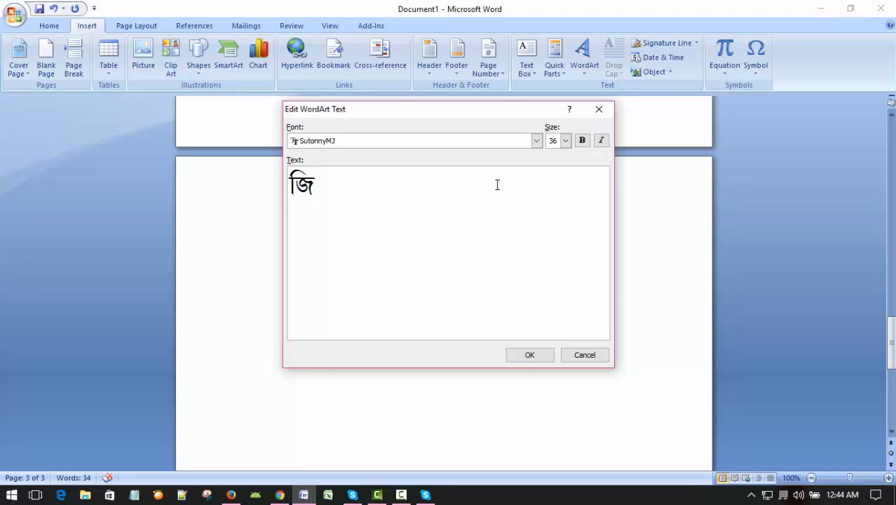
text(wbqvm )
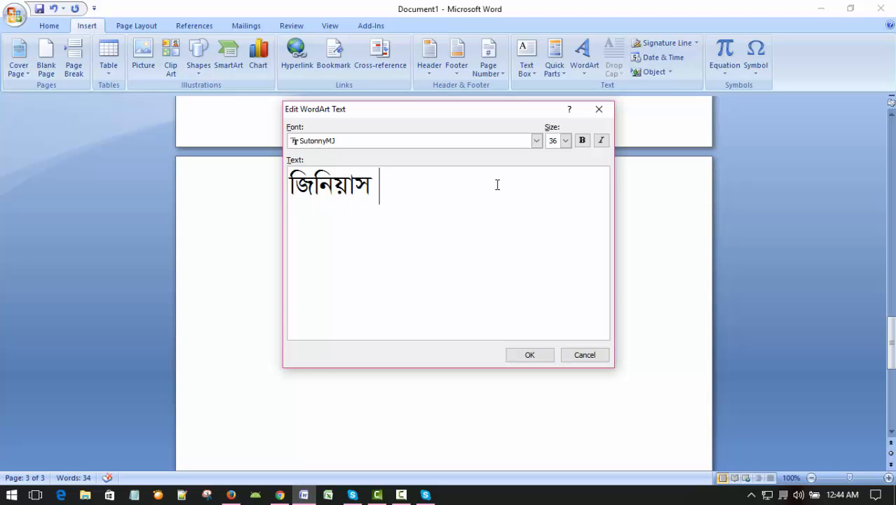
text(wWwR)
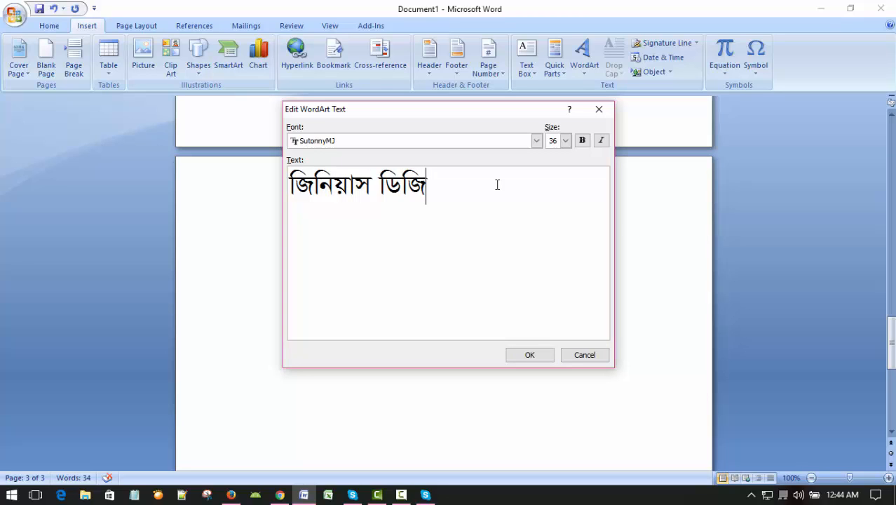
text(Uvj)
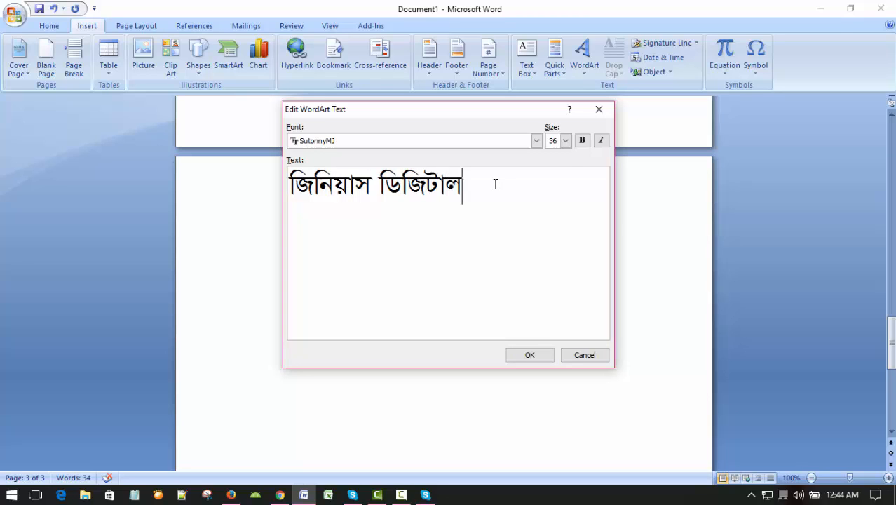
Set the WordArt text to size 44 in bold without italics, and insert it on the page.
click(565, 141)
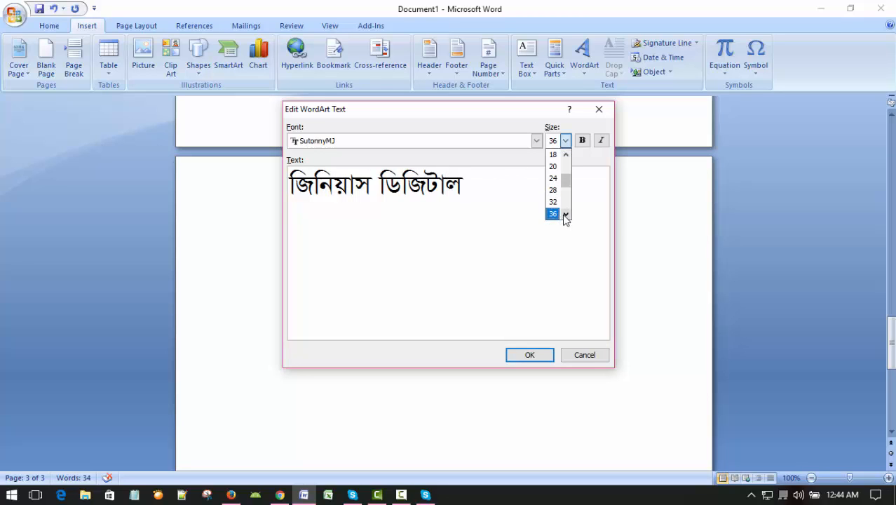
click(565, 215)
click(565, 214)
click(558, 214)
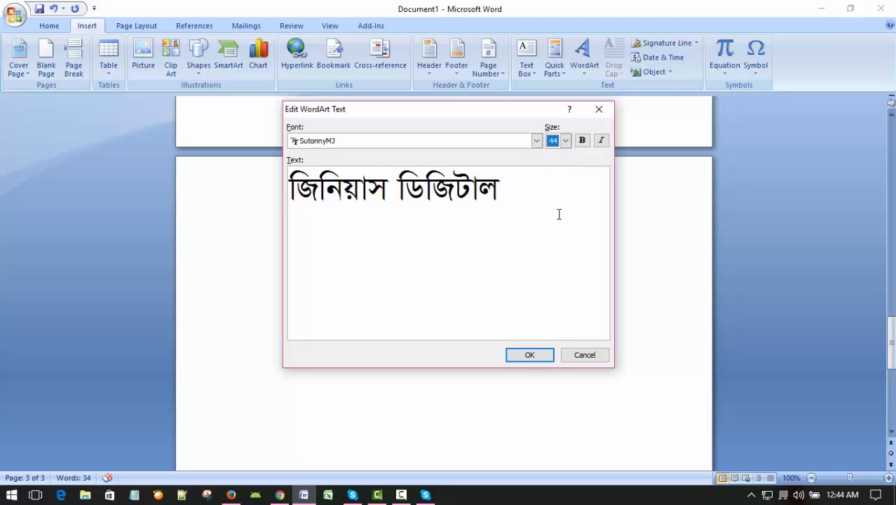
click(601, 140)
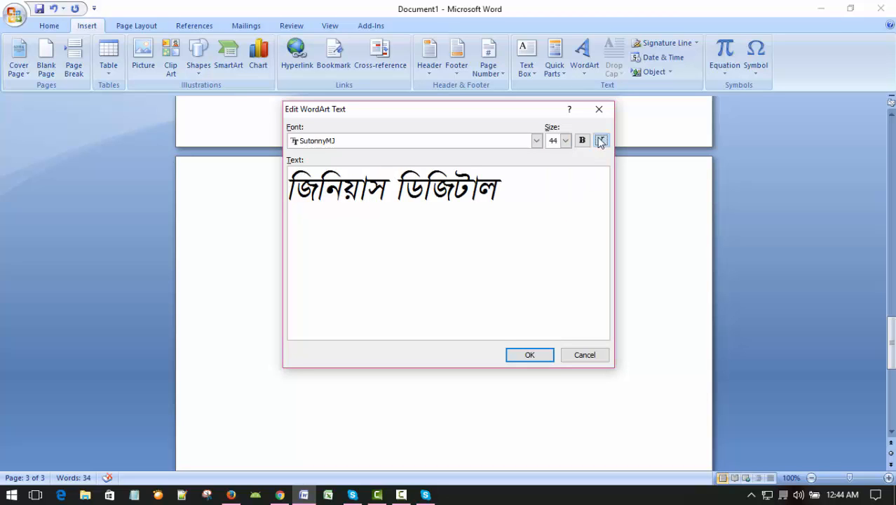
click(601, 140)
click(583, 141)
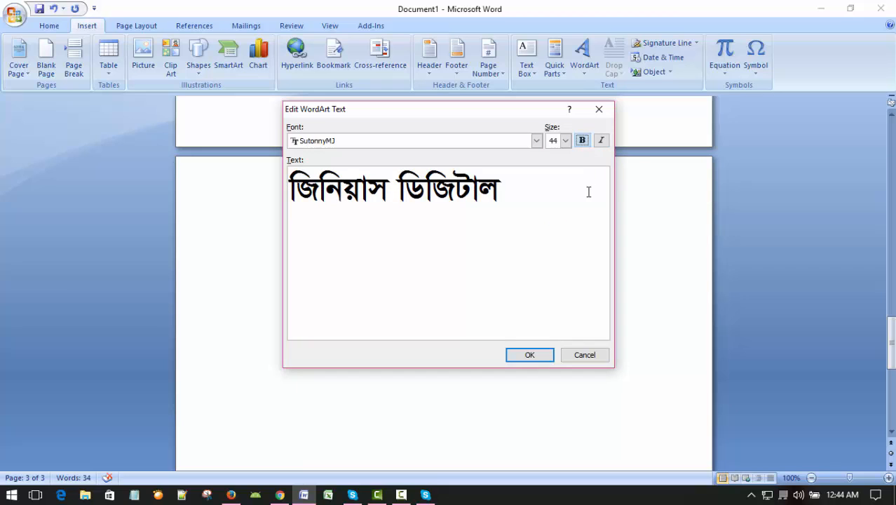
click(582, 142)
click(583, 143)
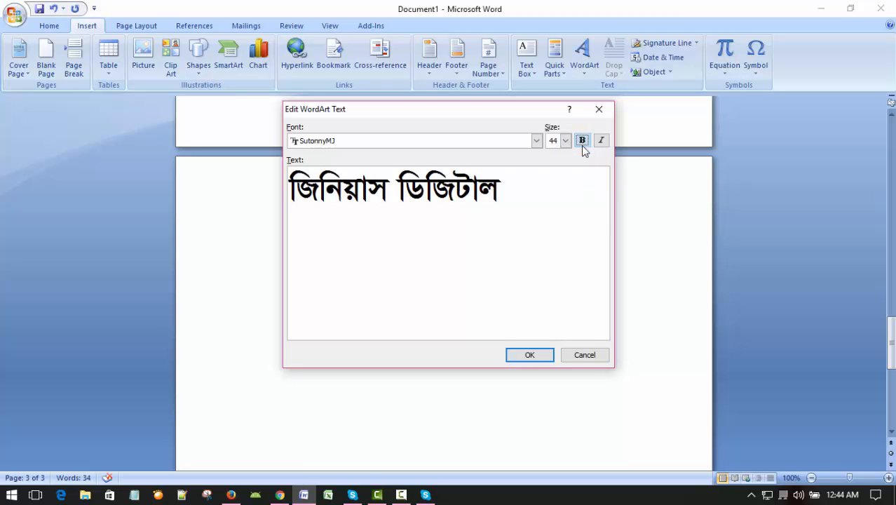
click(531, 355)
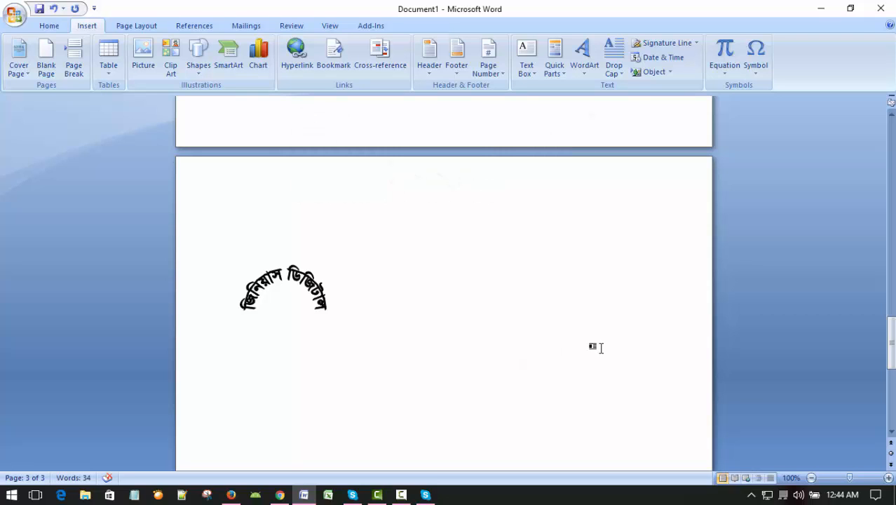
Stretch the arched Bengali WordArt horizontally to about 5.54 inches wide.
click(326, 313)
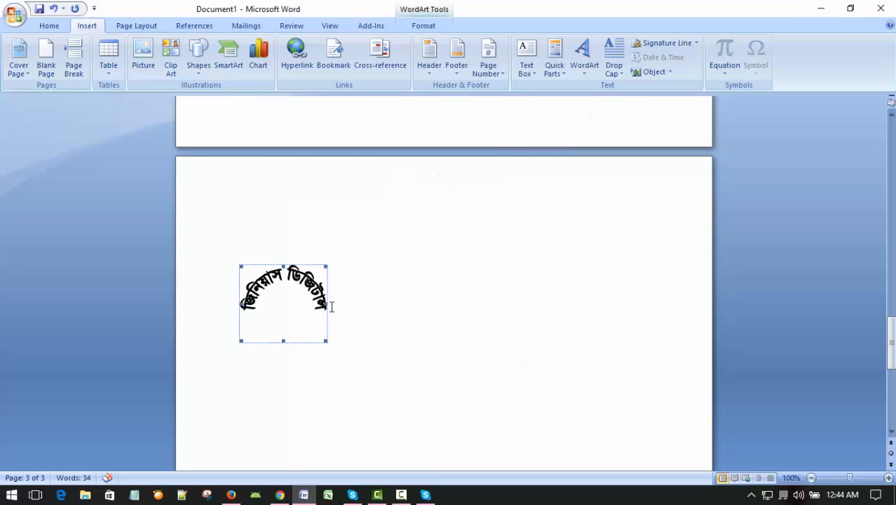
drag(339, 304, 579, 302)
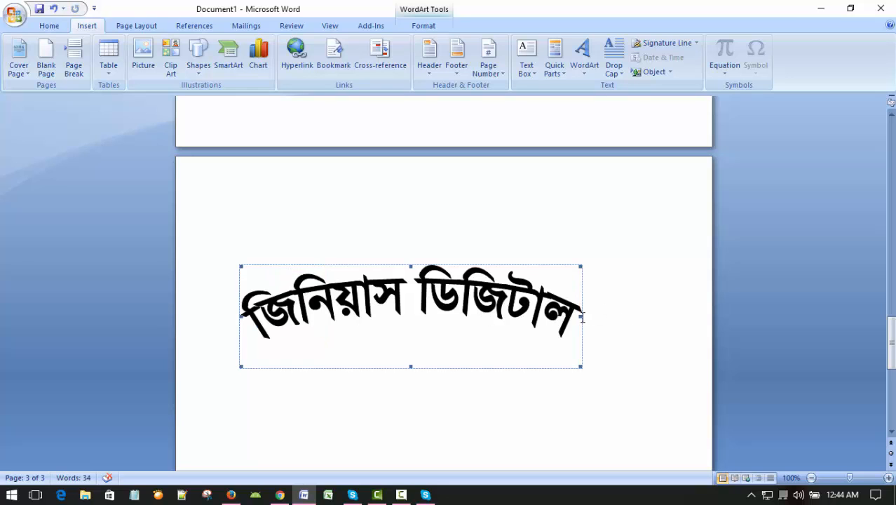
drag(580, 317, 627, 317)
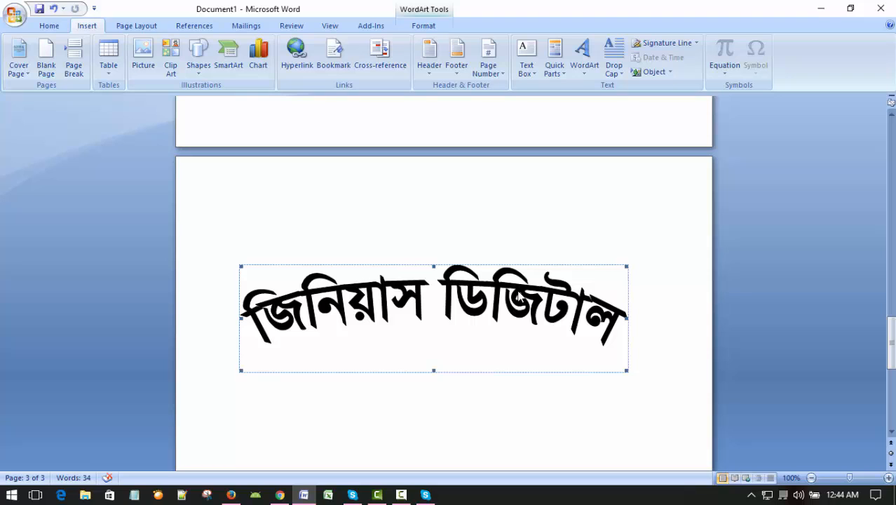
Review the Bengali WordArt's text, font and size settings in its text editor without changing them.
click(467, 293)
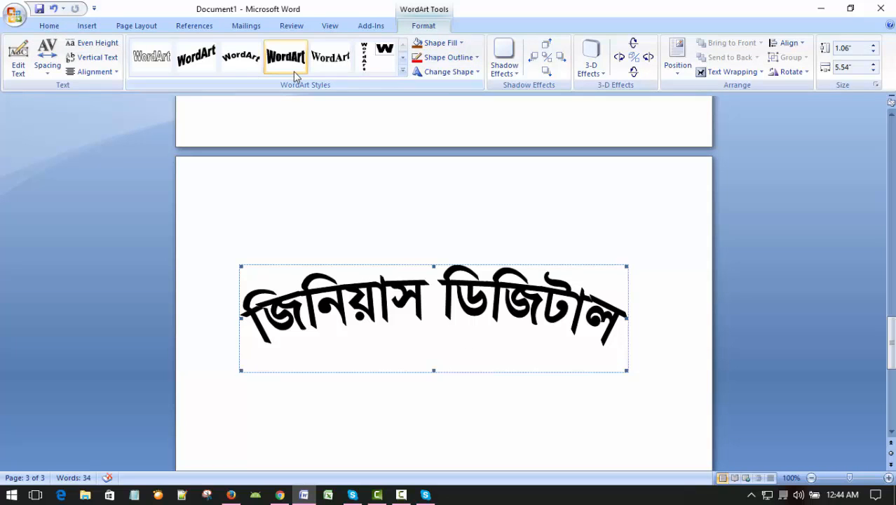
click(483, 201)
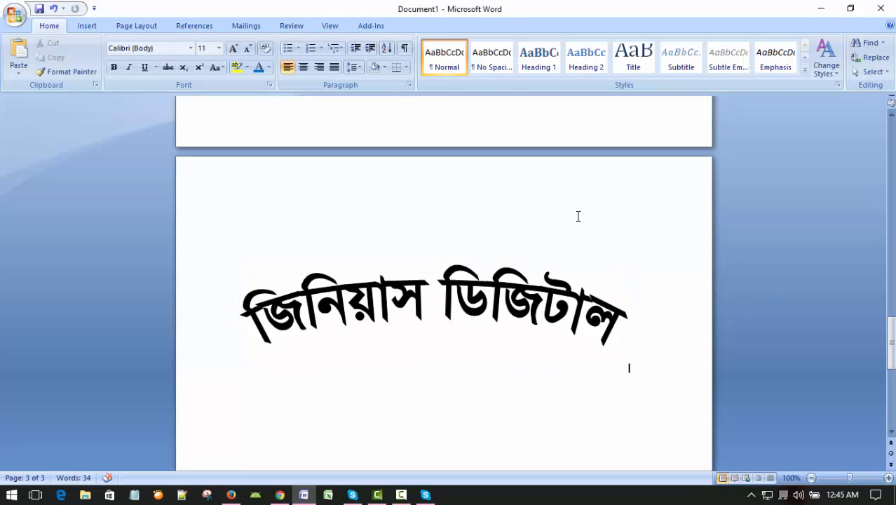
click(377, 300)
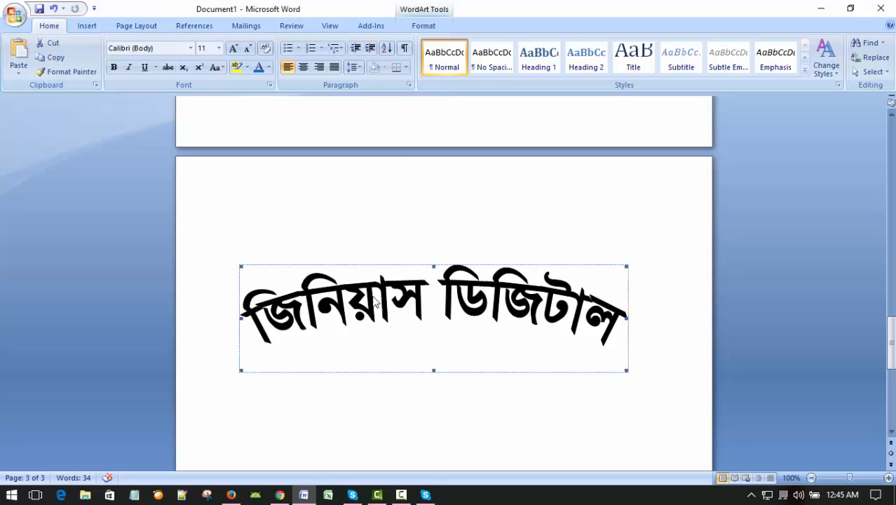
double_click(367, 300)
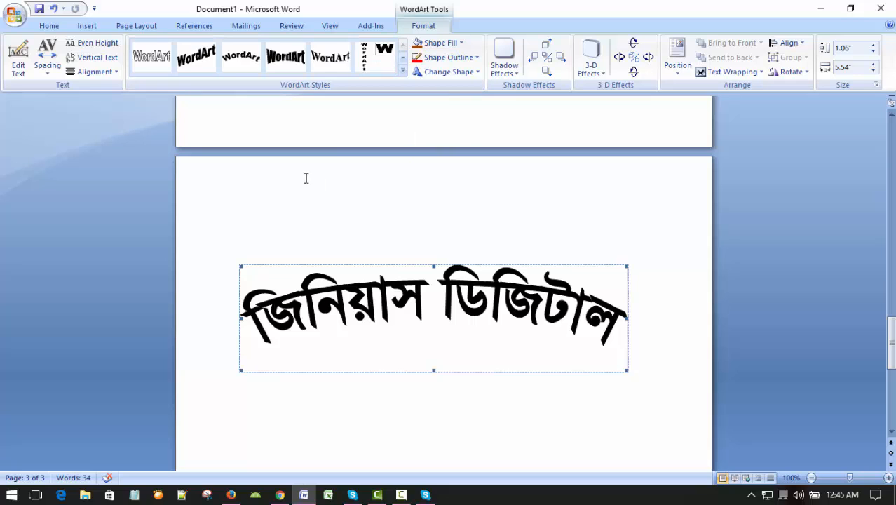
click(205, 62)
click(18, 62)
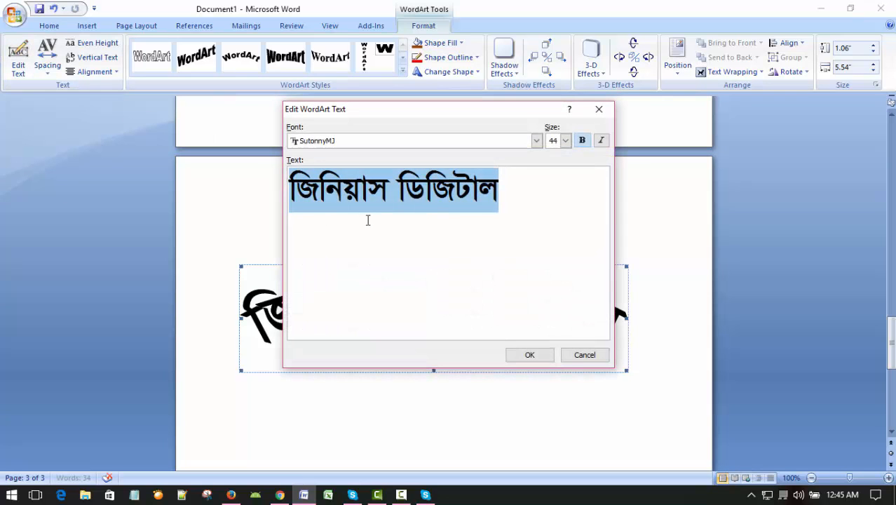
click(582, 358)
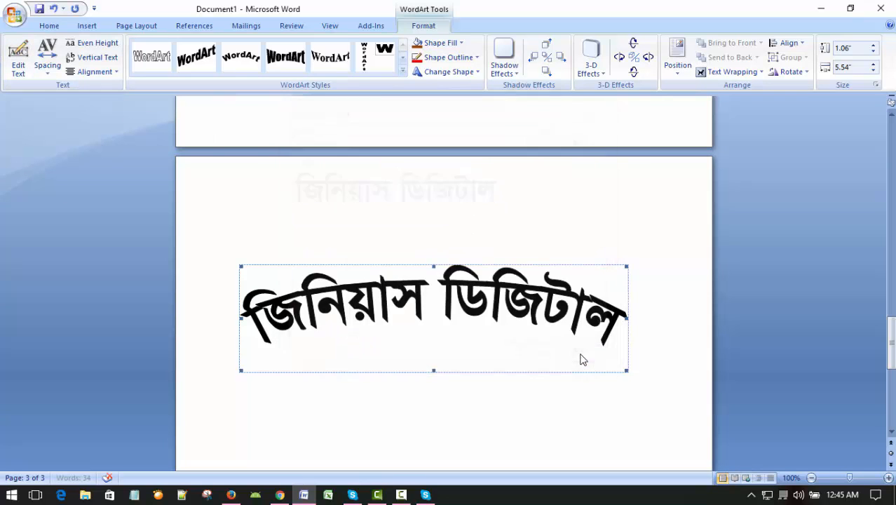
Fill the Bengali WordArt with standard Red and change its shape to the second double-wave warp.
click(457, 43)
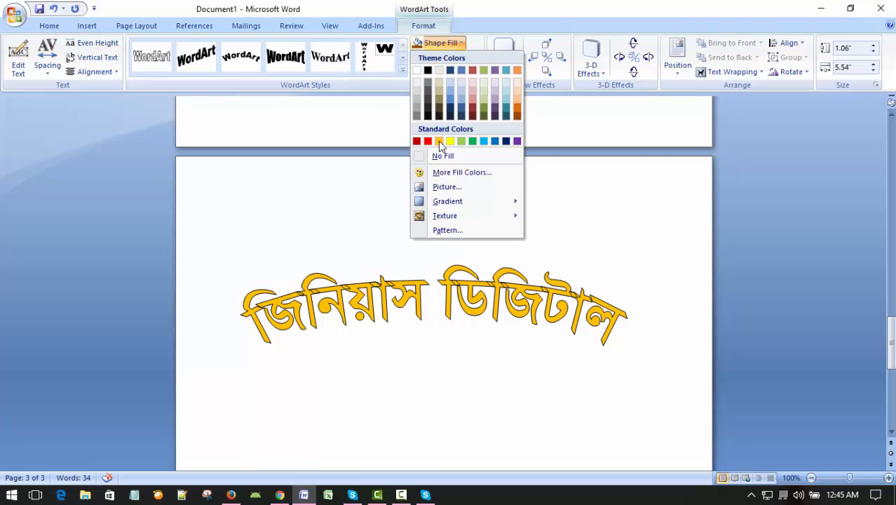
click(428, 142)
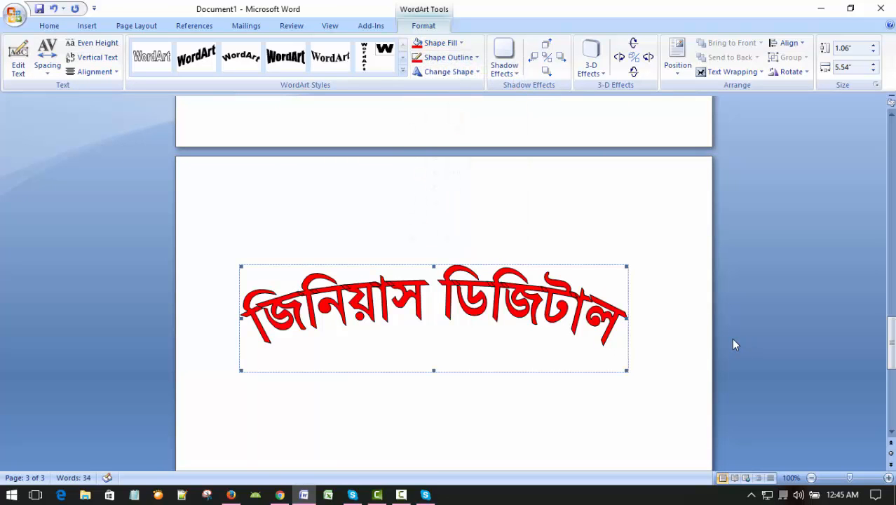
click(474, 72)
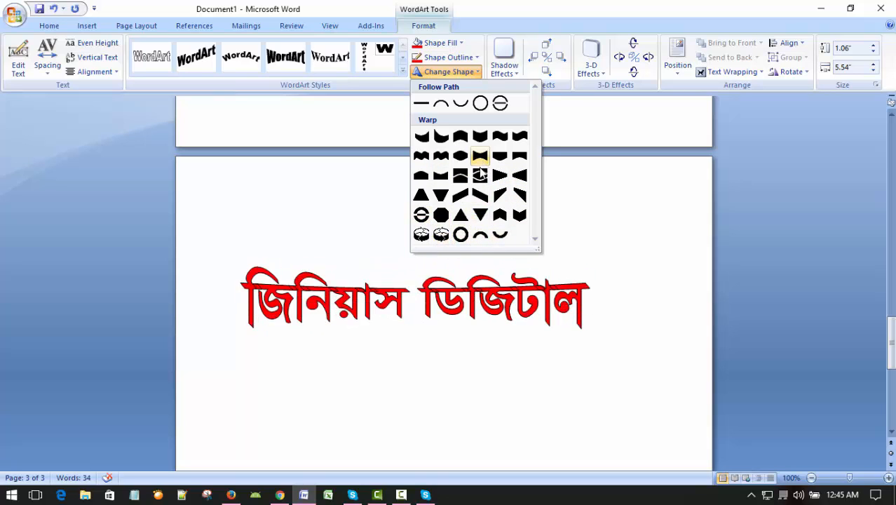
click(442, 157)
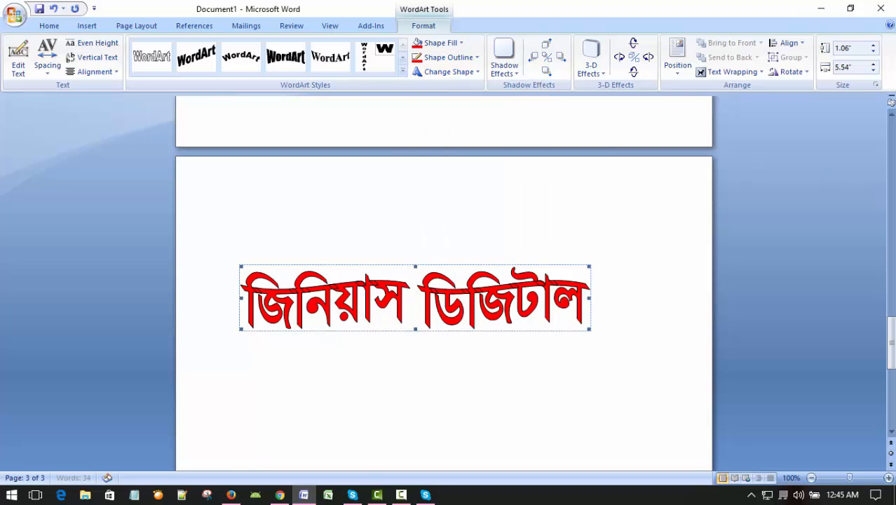
Apply the second Rotate in Perspective 3-D style to the red Bengali WordArt and set its 3-D colour to standard Light Blue.
click(591, 56)
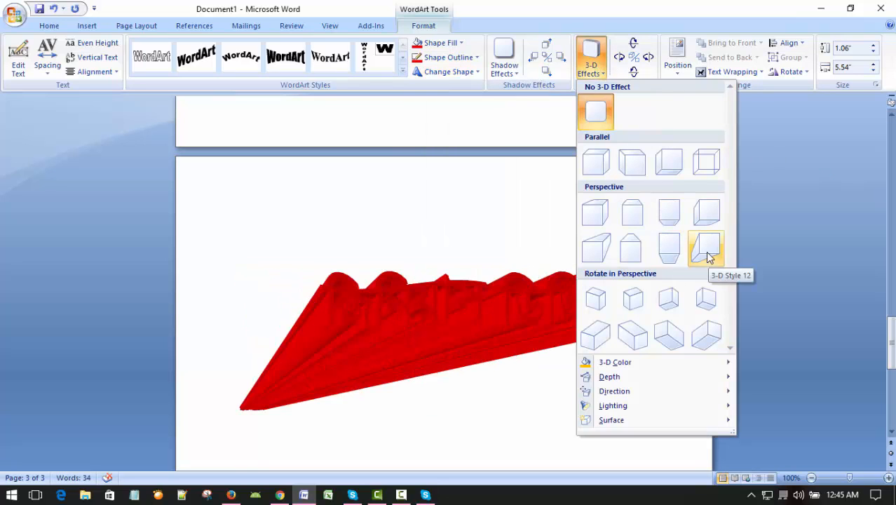
click(641, 301)
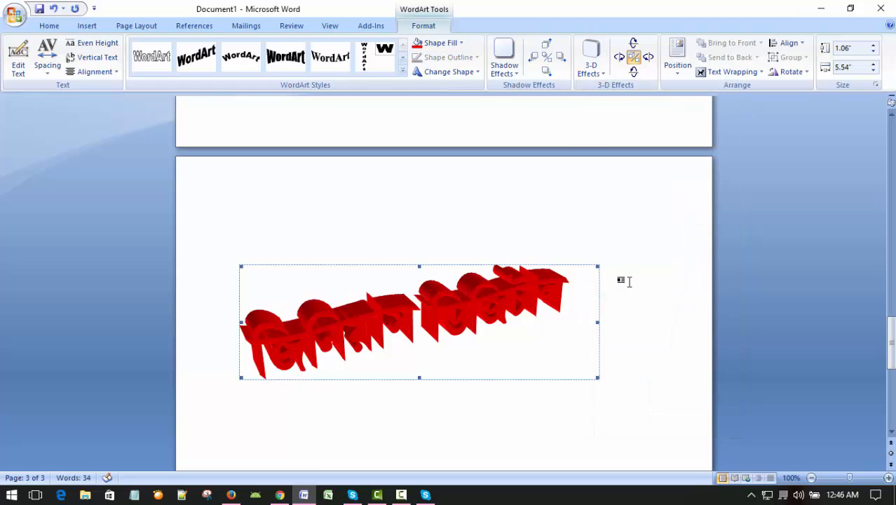
click(592, 69)
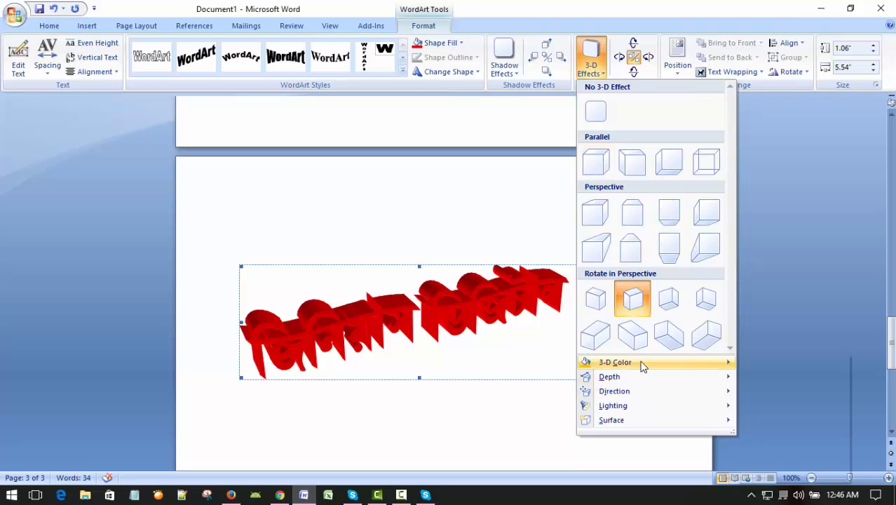
mouse_move(643, 366)
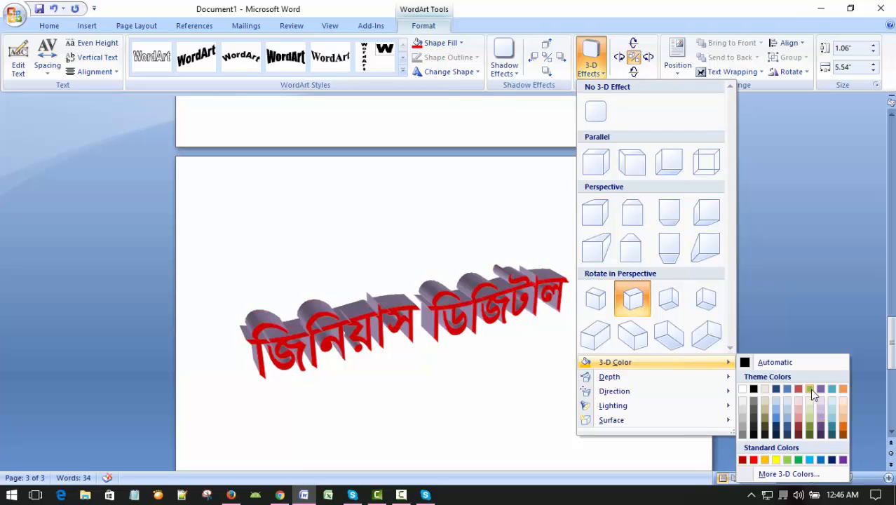
click(809, 459)
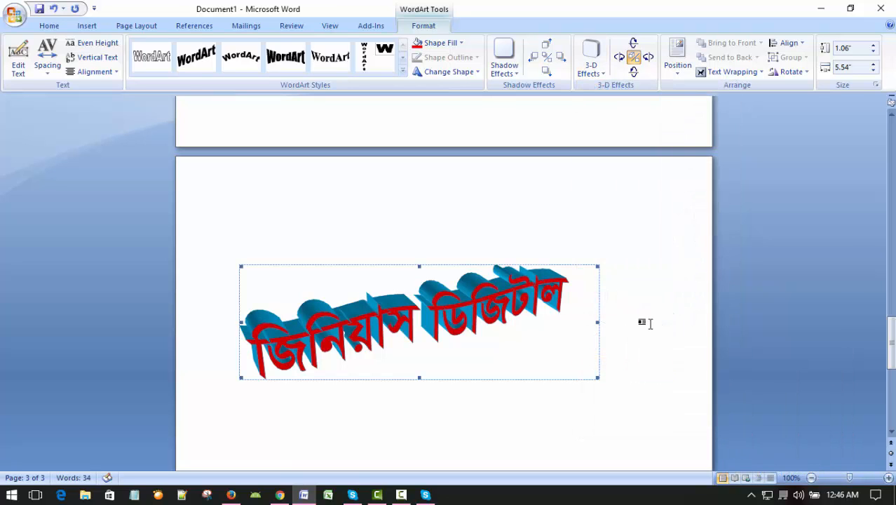
click(670, 324)
Review the finished 3-D Bengali WordArt on page 3 and the lesson's topic list on the first page.
scroll(664, 328, down, 3)
scroll(661, 323, up, 3)
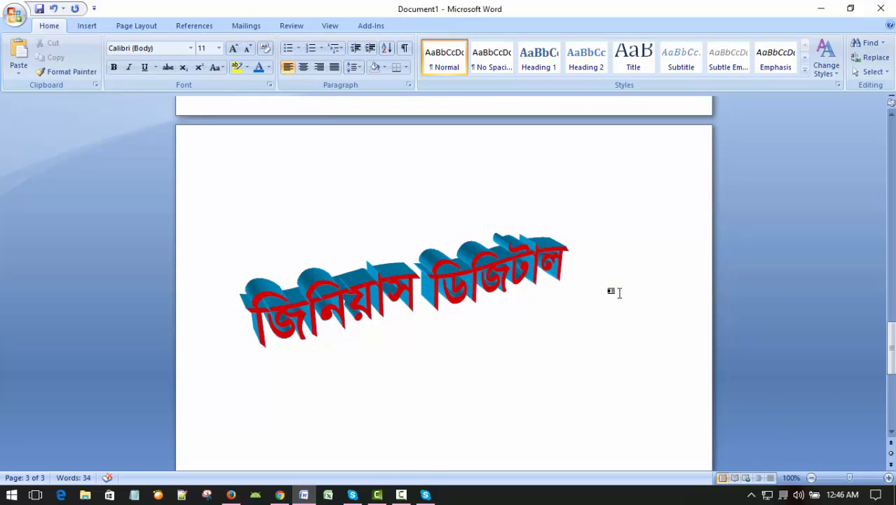
scroll(618, 292, down, 3)
scroll(618, 292, up, 3)
scroll(619, 291, down, 2)
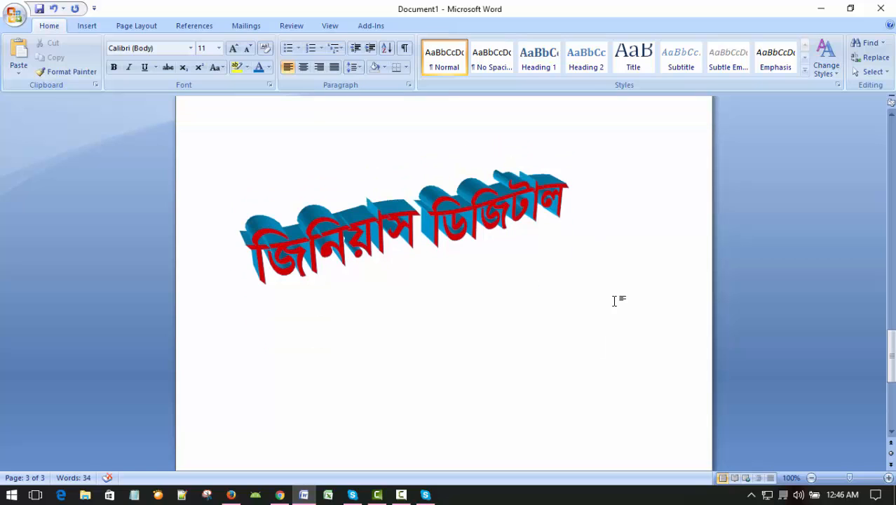
scroll(620, 294, up, 1)
scroll(622, 287, down, 2)
scroll(621, 288, up, 2)
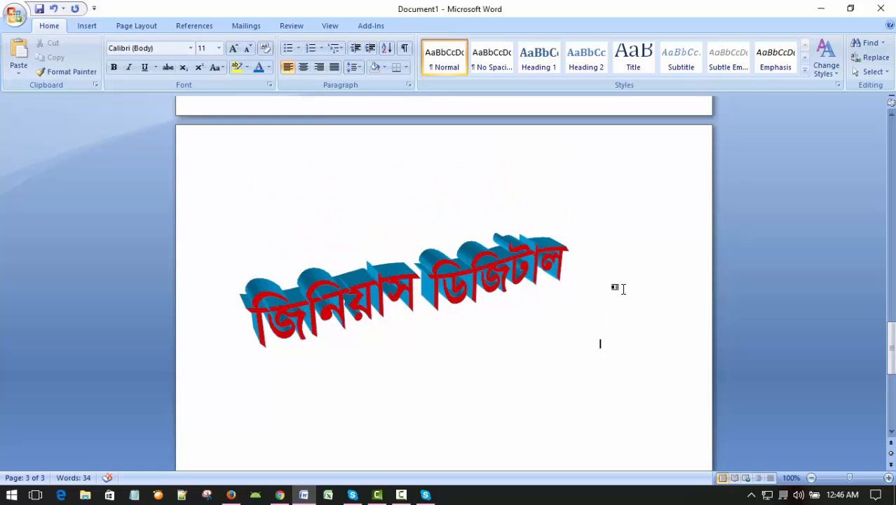
scroll(619, 288, down, 1)
scroll(620, 286, up, 2)
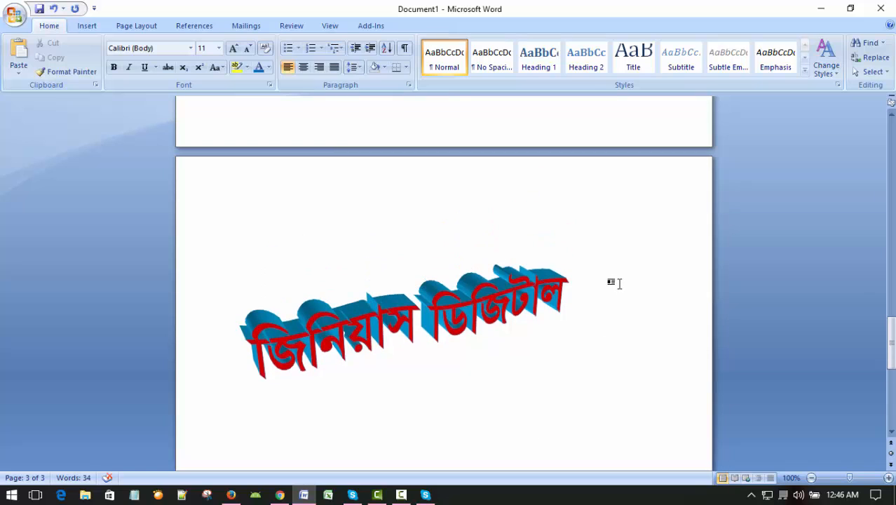
scroll(619, 284, down, 3)
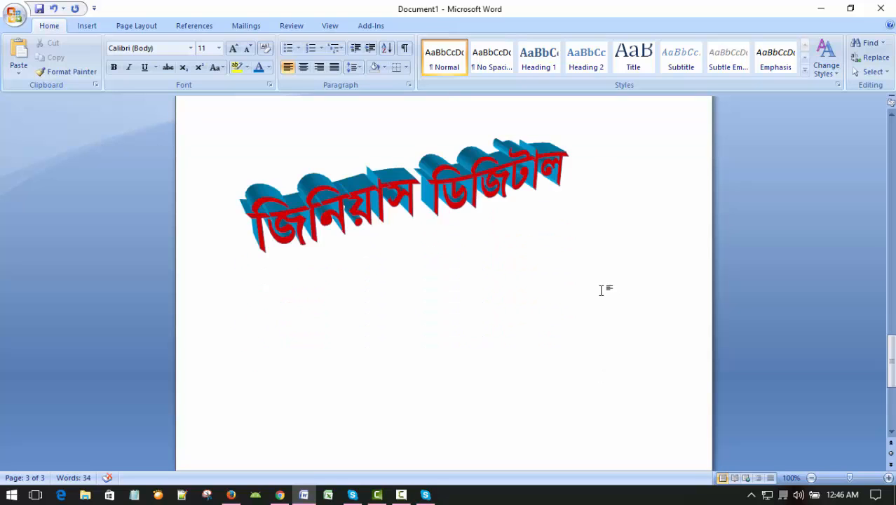
scroll(601, 290, up, 3)
scroll(598, 276, down, 2)
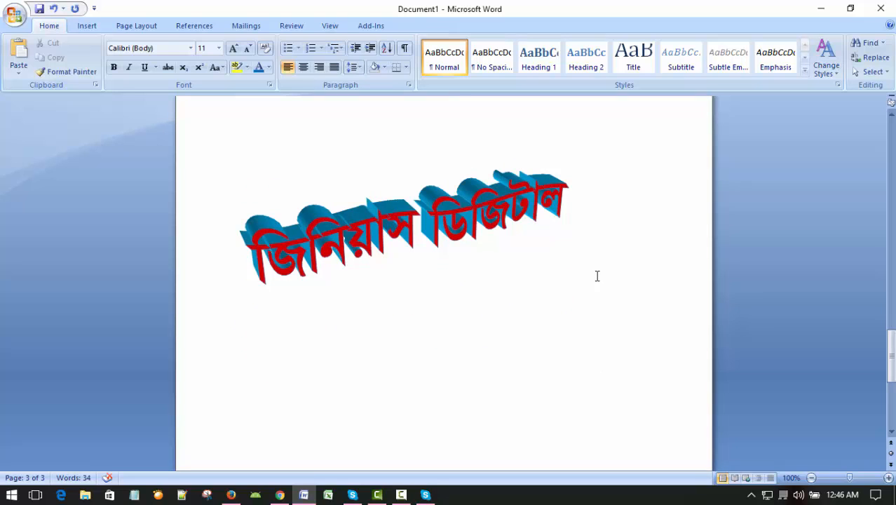
scroll(598, 277, up, 5)
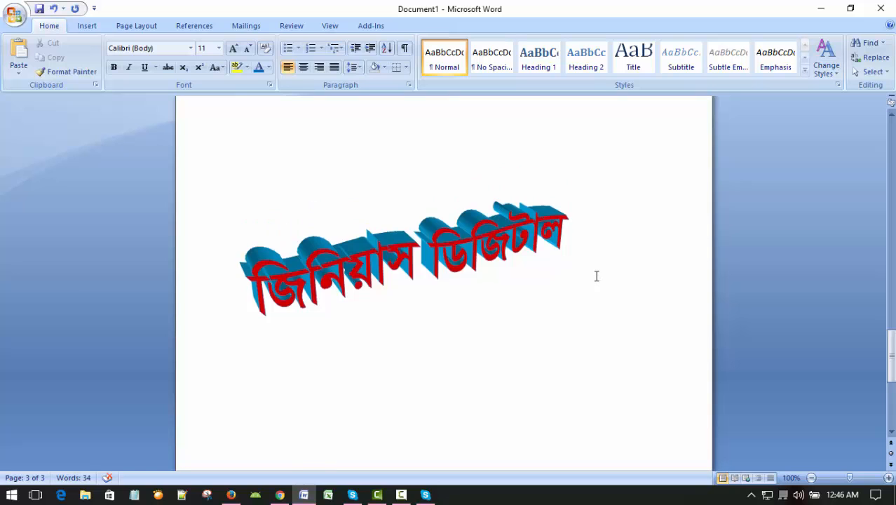
scroll(595, 263, down, 3)
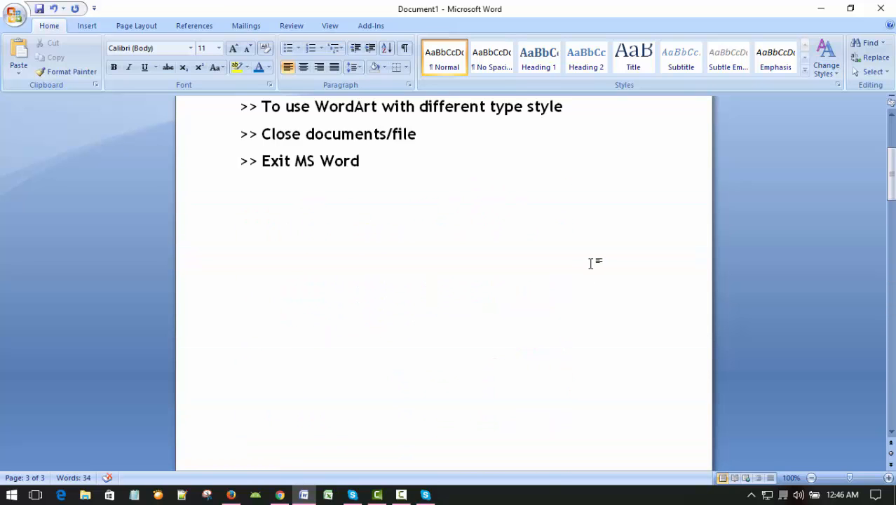
scroll(591, 264, up, 5)
scroll(589, 264, down, 4)
scroll(589, 265, up, 4)
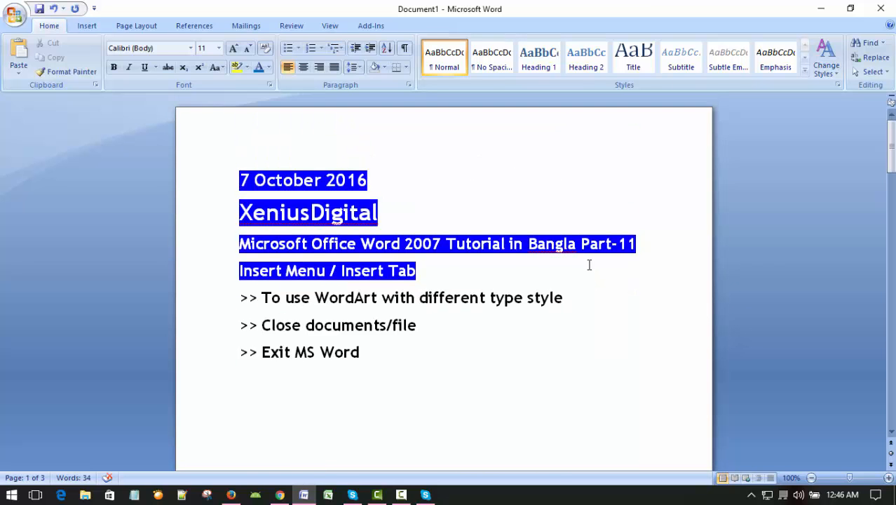
scroll(591, 263, down, 3)
scroll(590, 282, up, 3)
click(401, 494)
click(867, 401)
Save the document as a Word Document named xenius-digital-3 in the OneDrive Documents folder.
click(14, 14)
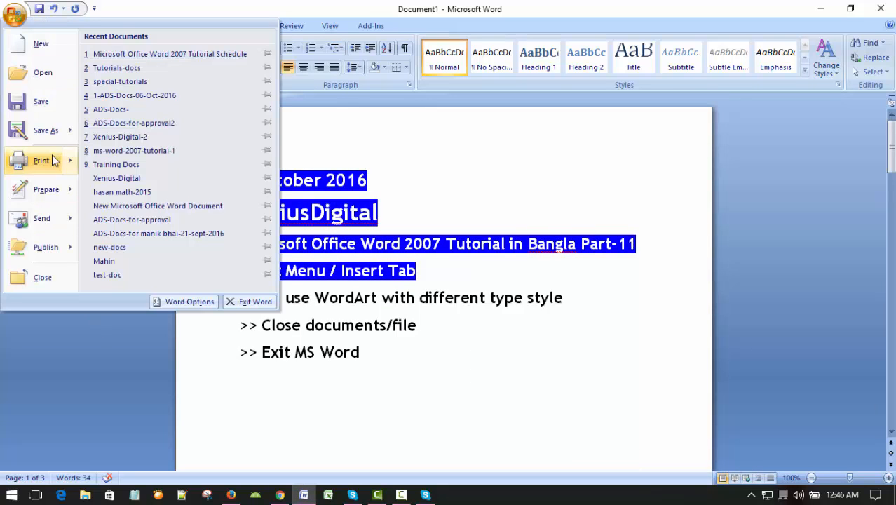
mouse_move(50, 140)
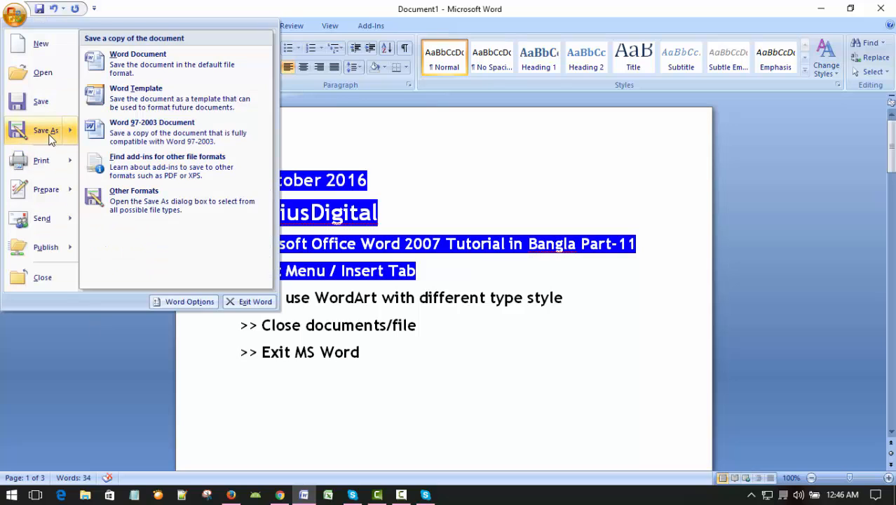
click(49, 137)
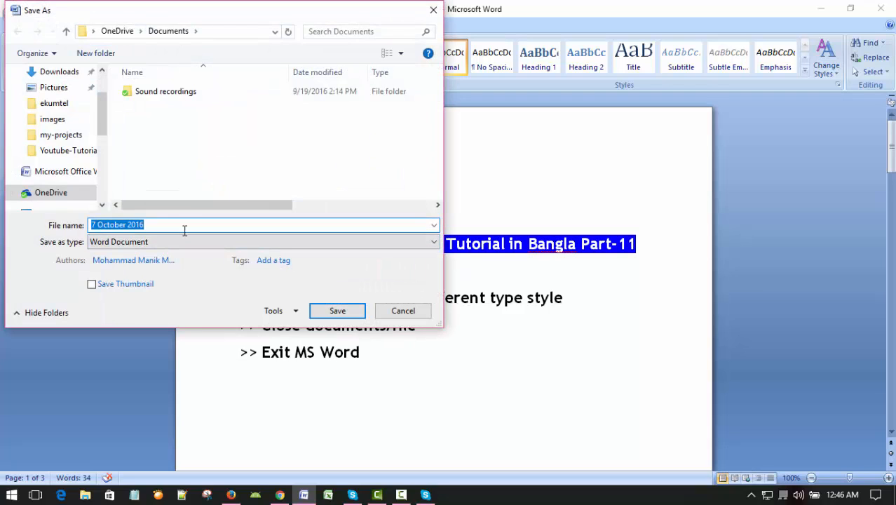
text(IW)
key(BackSpace)
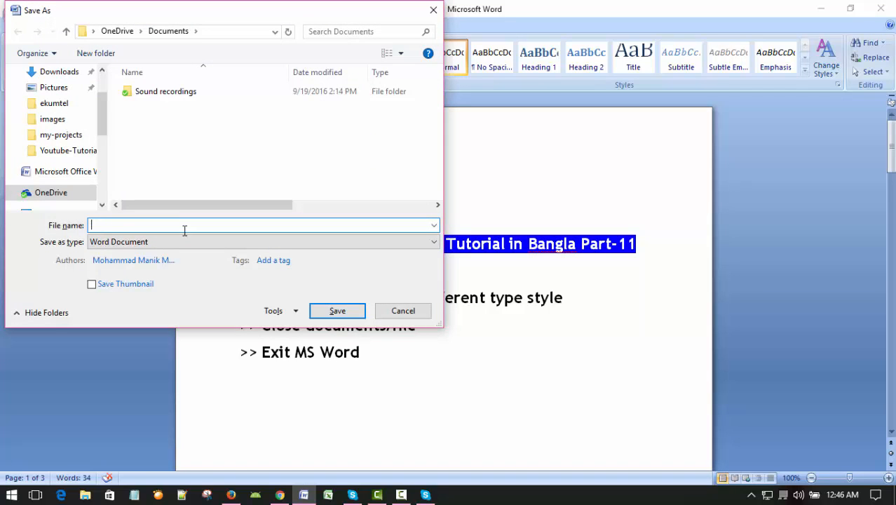
text(xenius-digital-3)
click(339, 311)
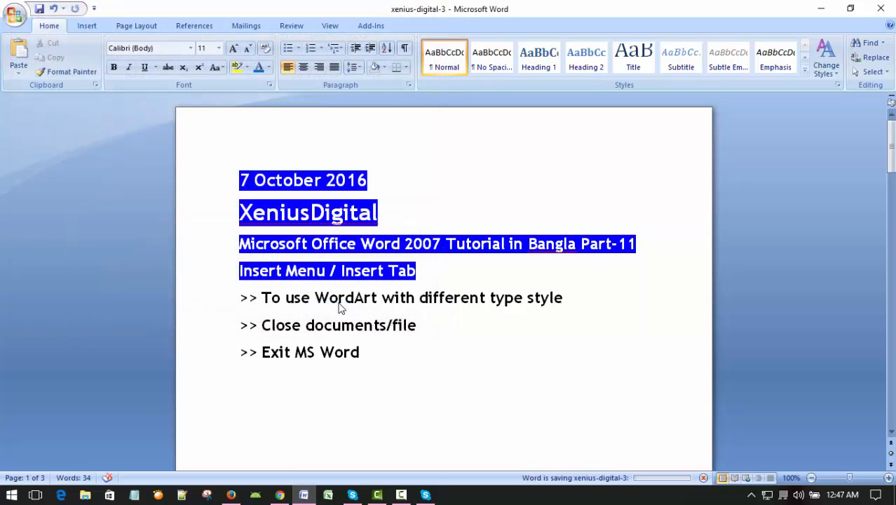
Close the saved document and exit Word.
click(15, 15)
click(41, 276)
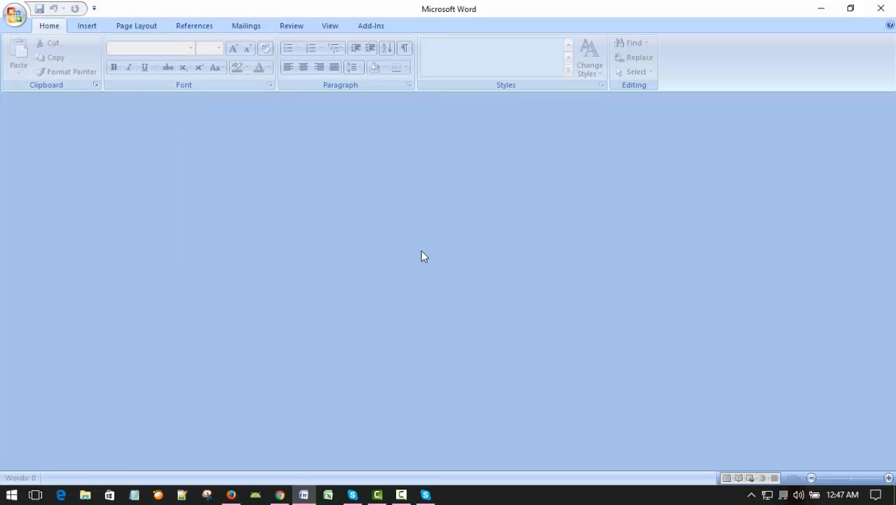
click(15, 16)
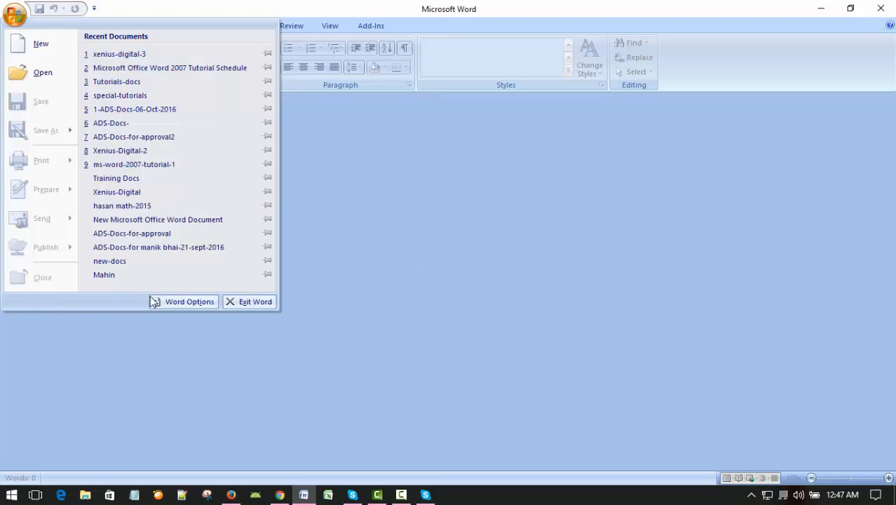
click(251, 301)
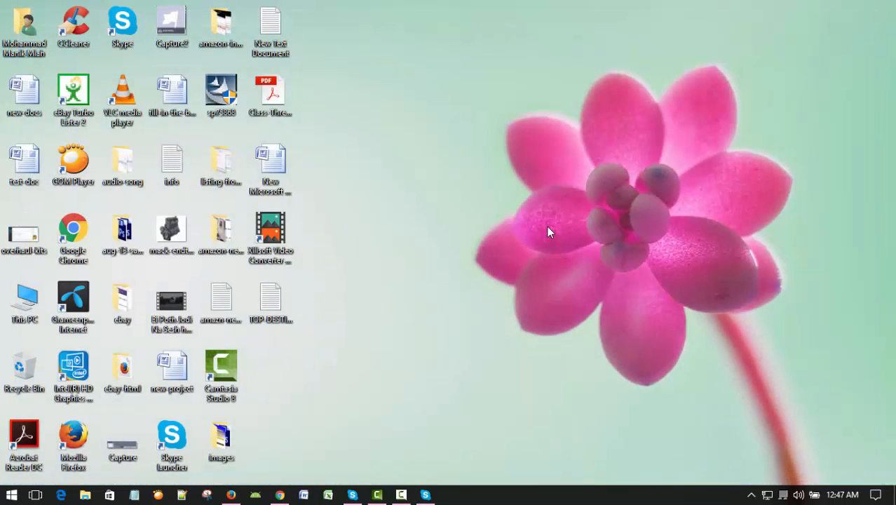
right_click(539, 215)
click(569, 254)
click(401, 495)
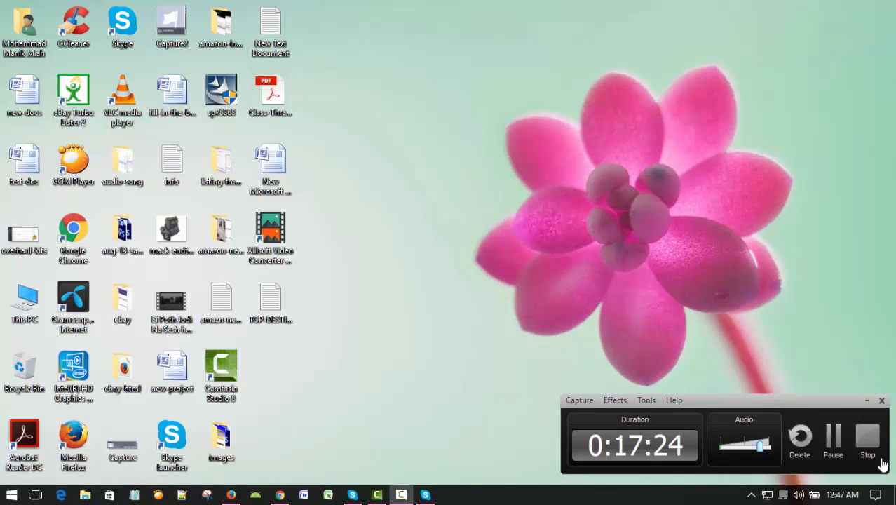